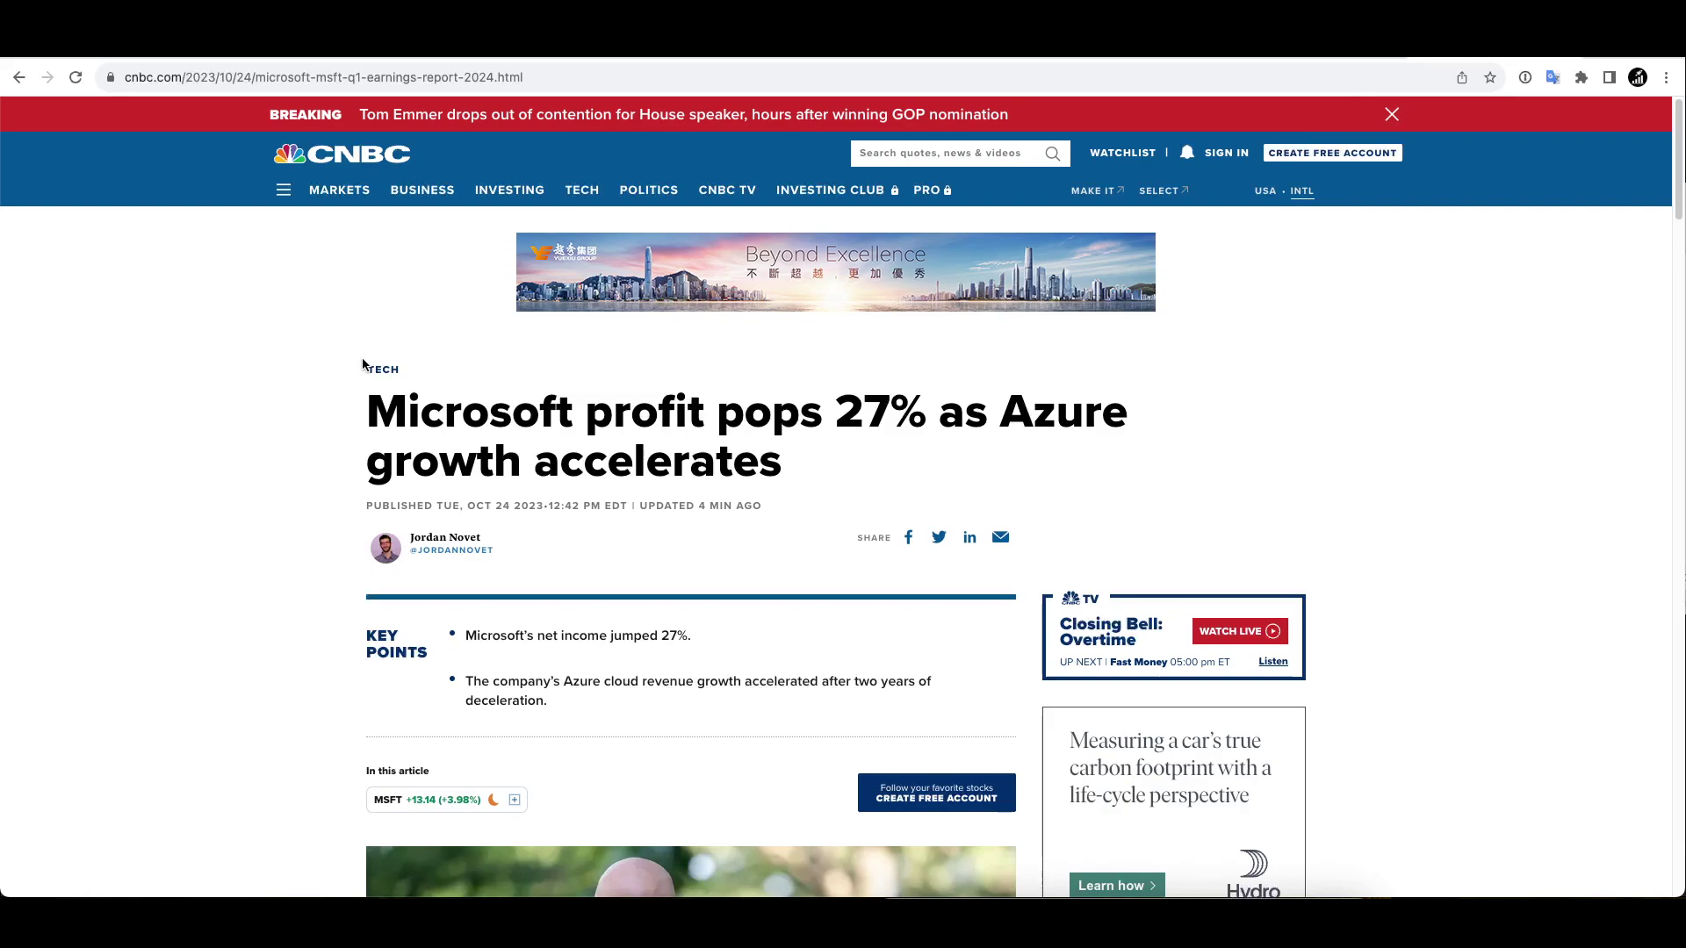
Switch to the Investors Heaven metrics page for Microsoft and check the after-hours price change.
{"action": "left_click", "coordinate": [1325, 62]}
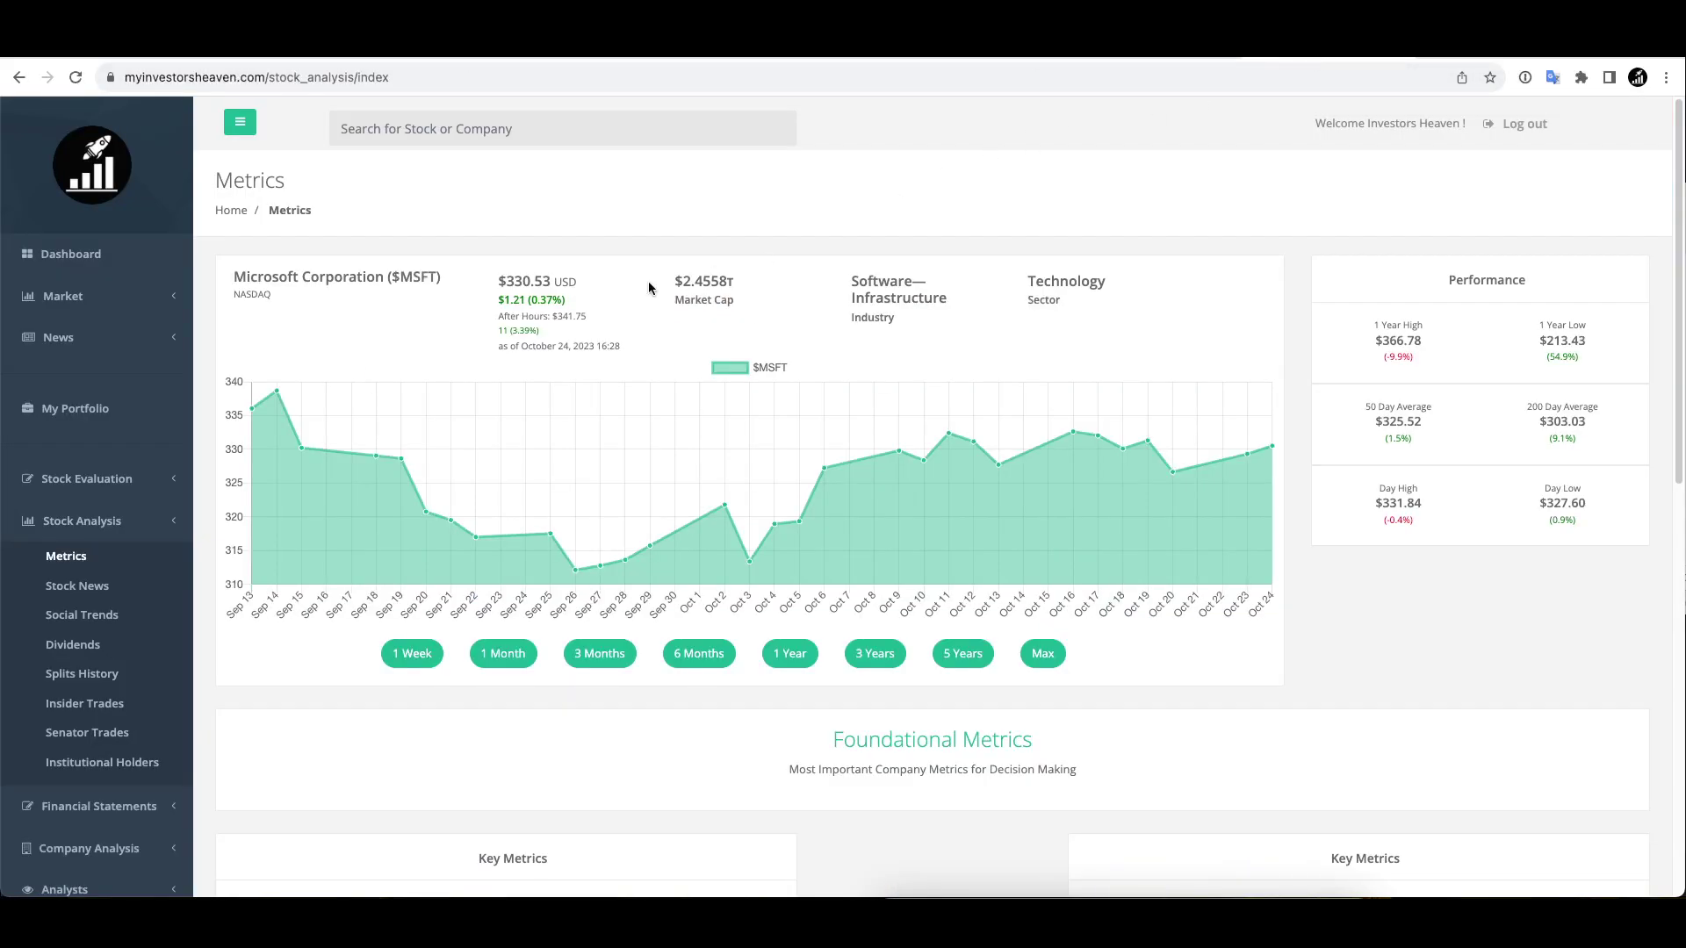
{"action": "left_click_drag", "start_coordinate": [503, 330], "coordinate": [539, 332]}
Return to the CNBC article on Microsoft's earnings and read the key points and the earnings, revenue and net income results.
{"action": "key", "text": "ctrl+Tab"}
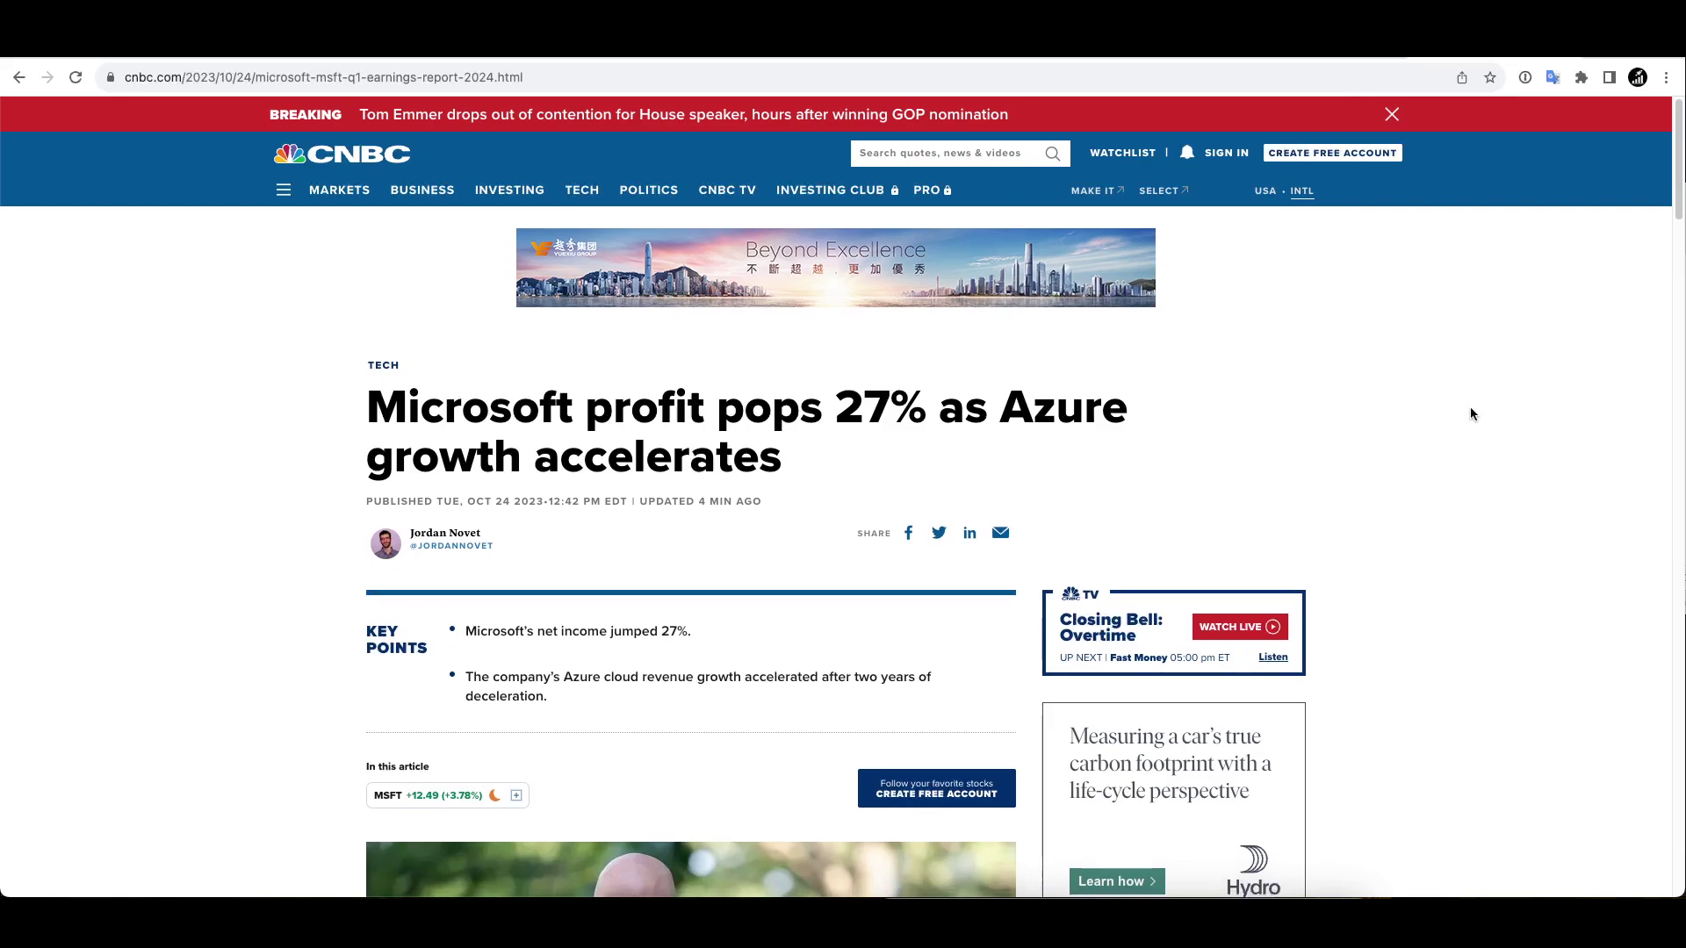
{"action": "scroll", "coordinate": [1426, 282], "scroll_direction": "down", "scroll_amount": 2}
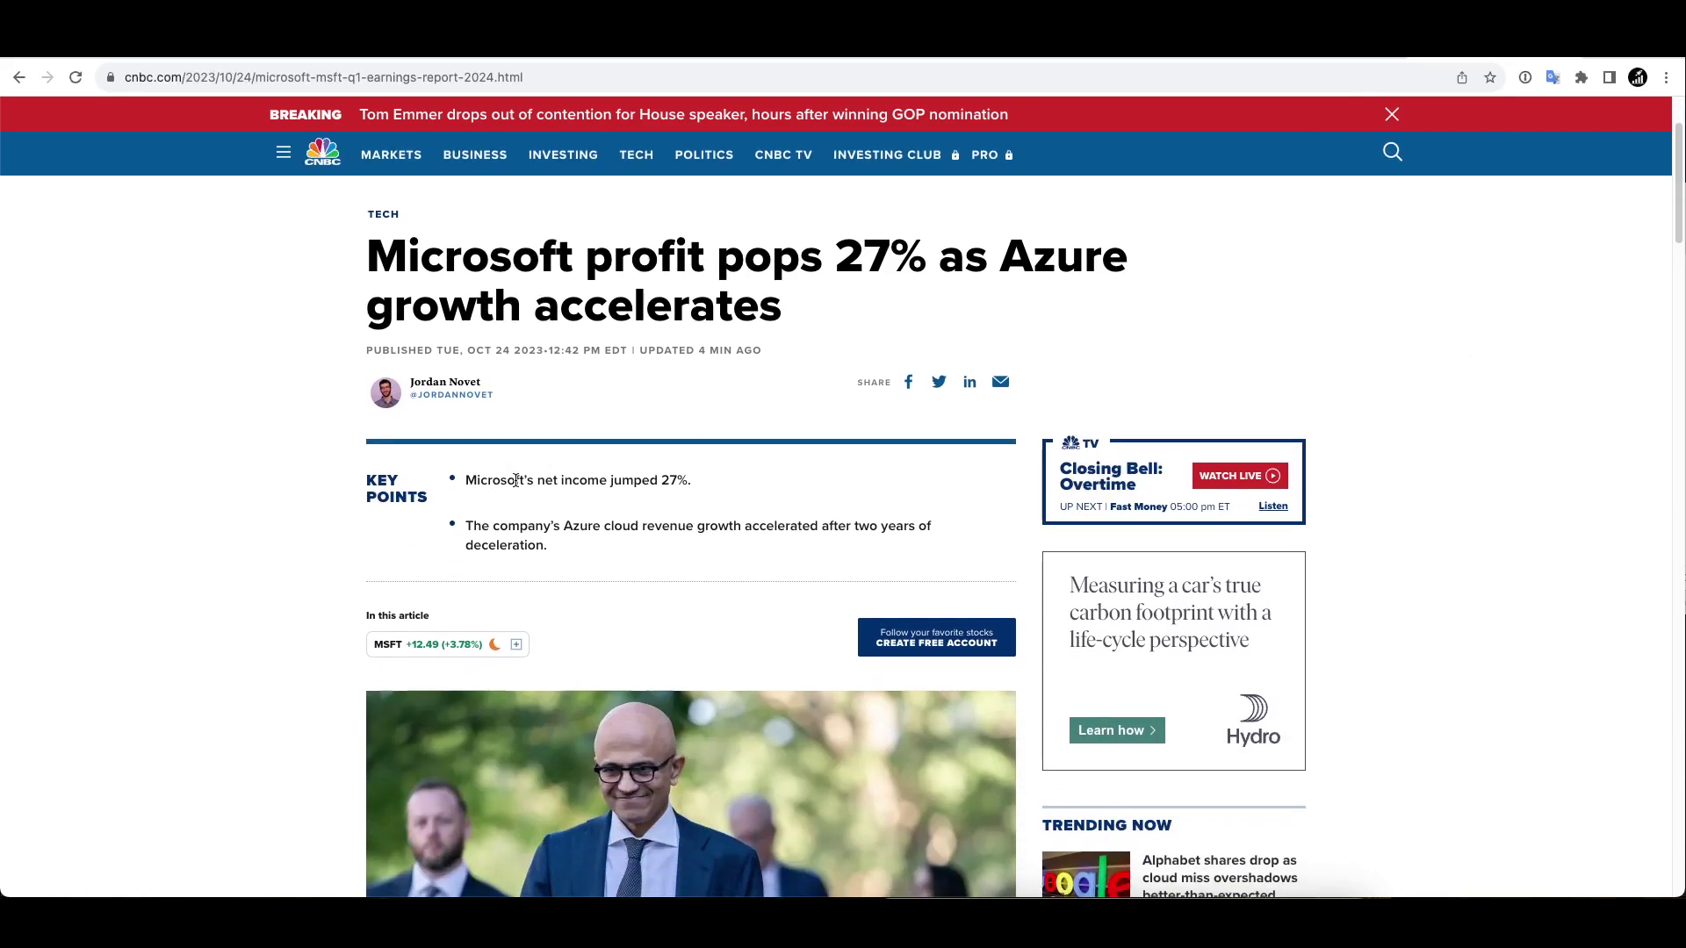
{"action": "left_click_drag", "start_coordinate": [516, 480], "coordinate": [661, 482]}
{"action": "left_click", "coordinate": [674, 482]}
{"action": "scroll", "coordinate": [1539, 314], "scroll_direction": "down", "scroll_amount": 1}
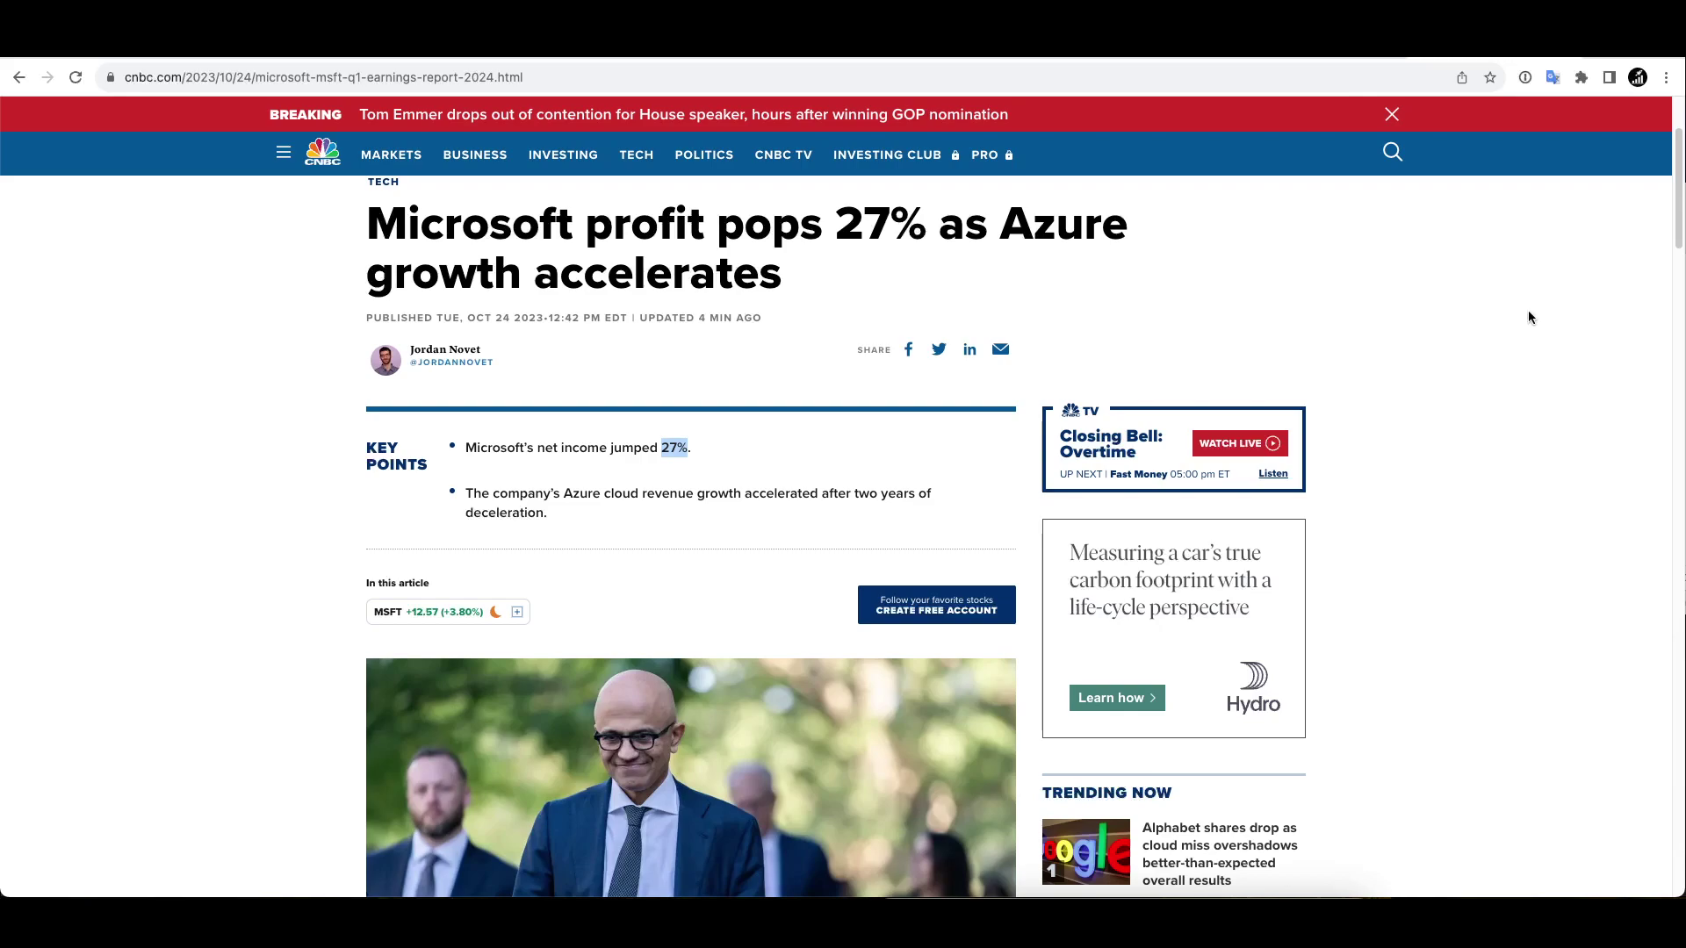
{"action": "scroll", "coordinate": [1515, 325], "scroll_direction": "down", "scroll_amount": 10}
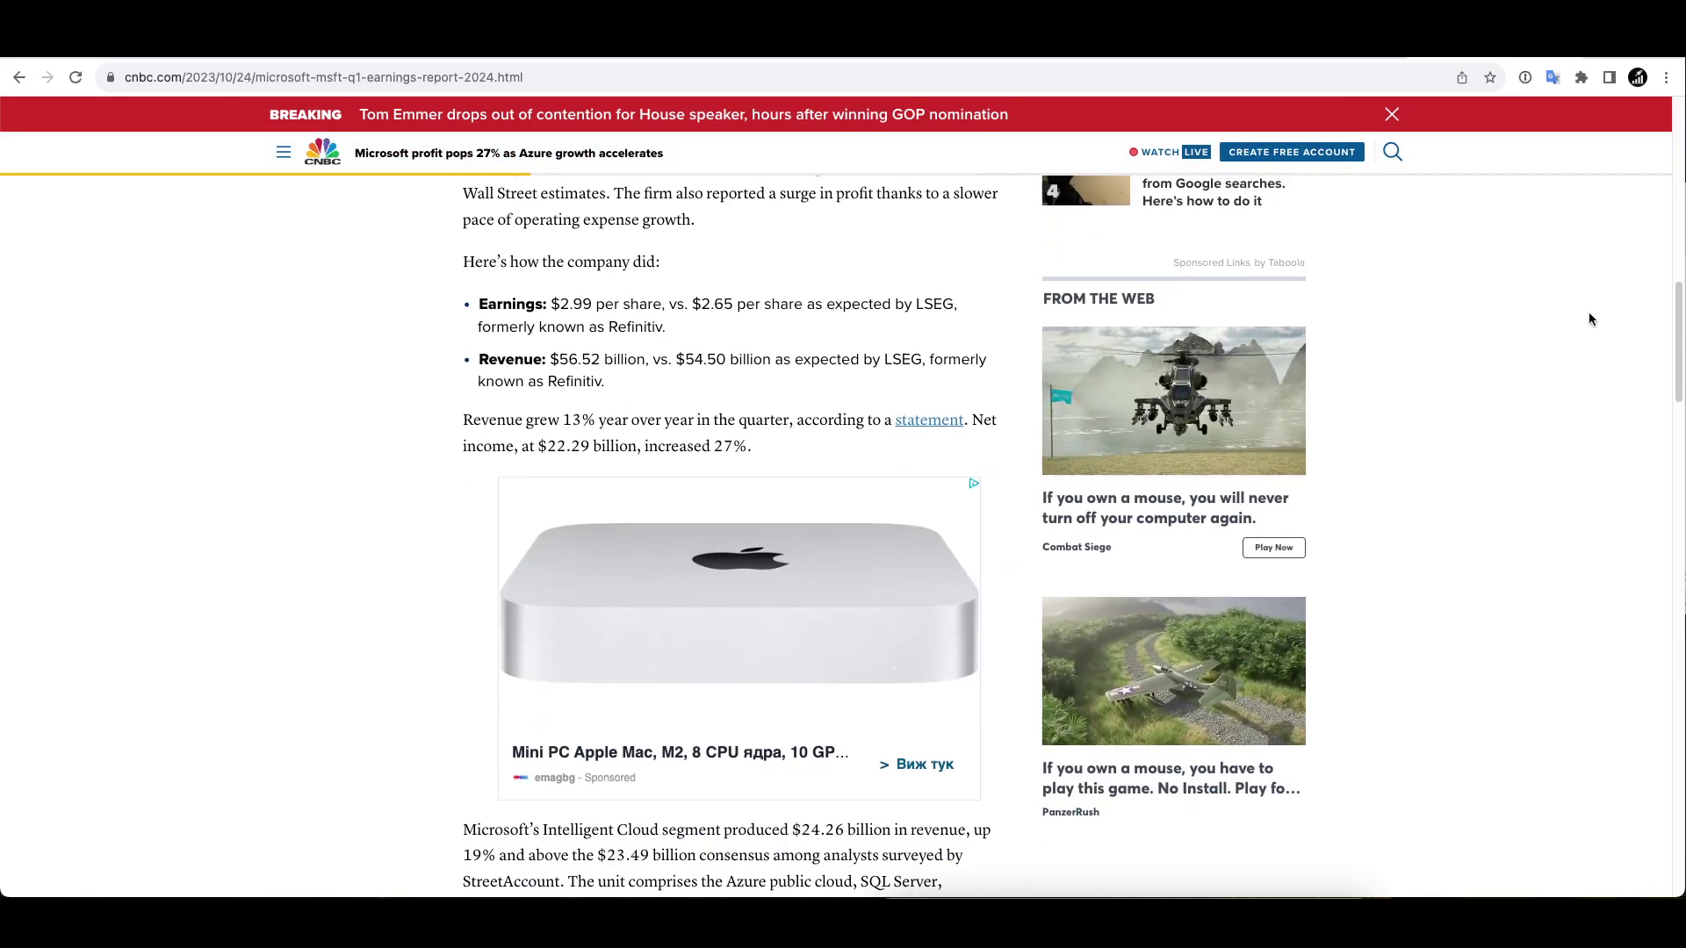
{"action": "scroll", "coordinate": [1515, 318], "scroll_direction": "up", "scroll_amount": 4}
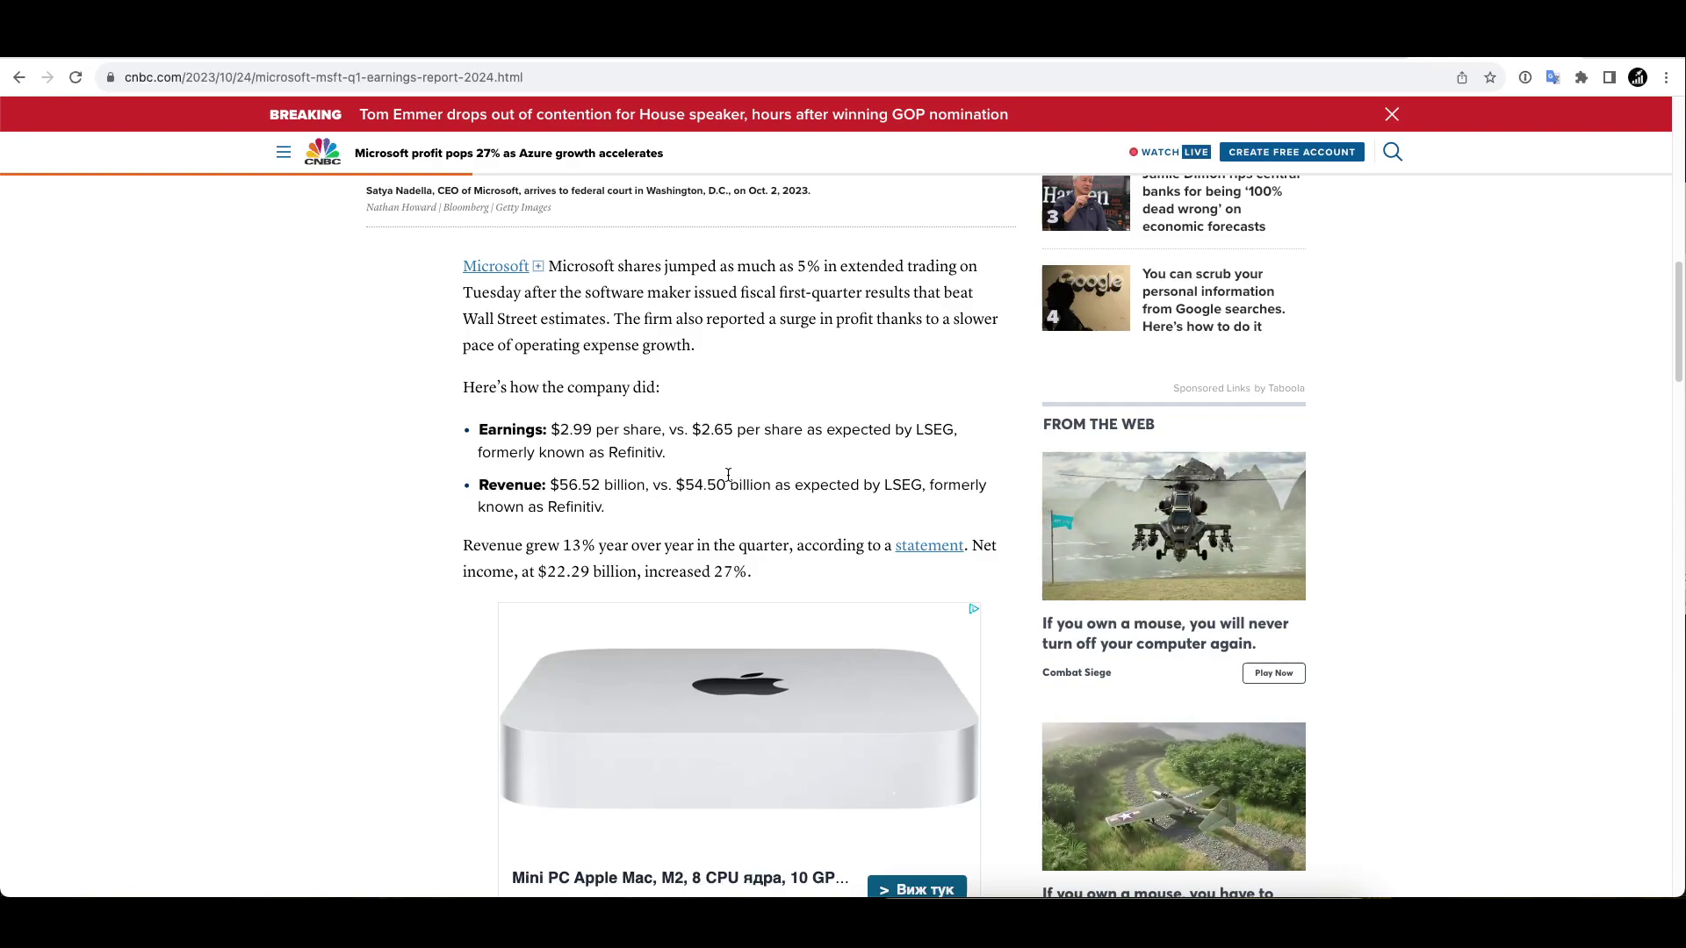
{"action": "scroll", "coordinate": [646, 423], "scroll_direction": "down", "scroll_amount": 3}
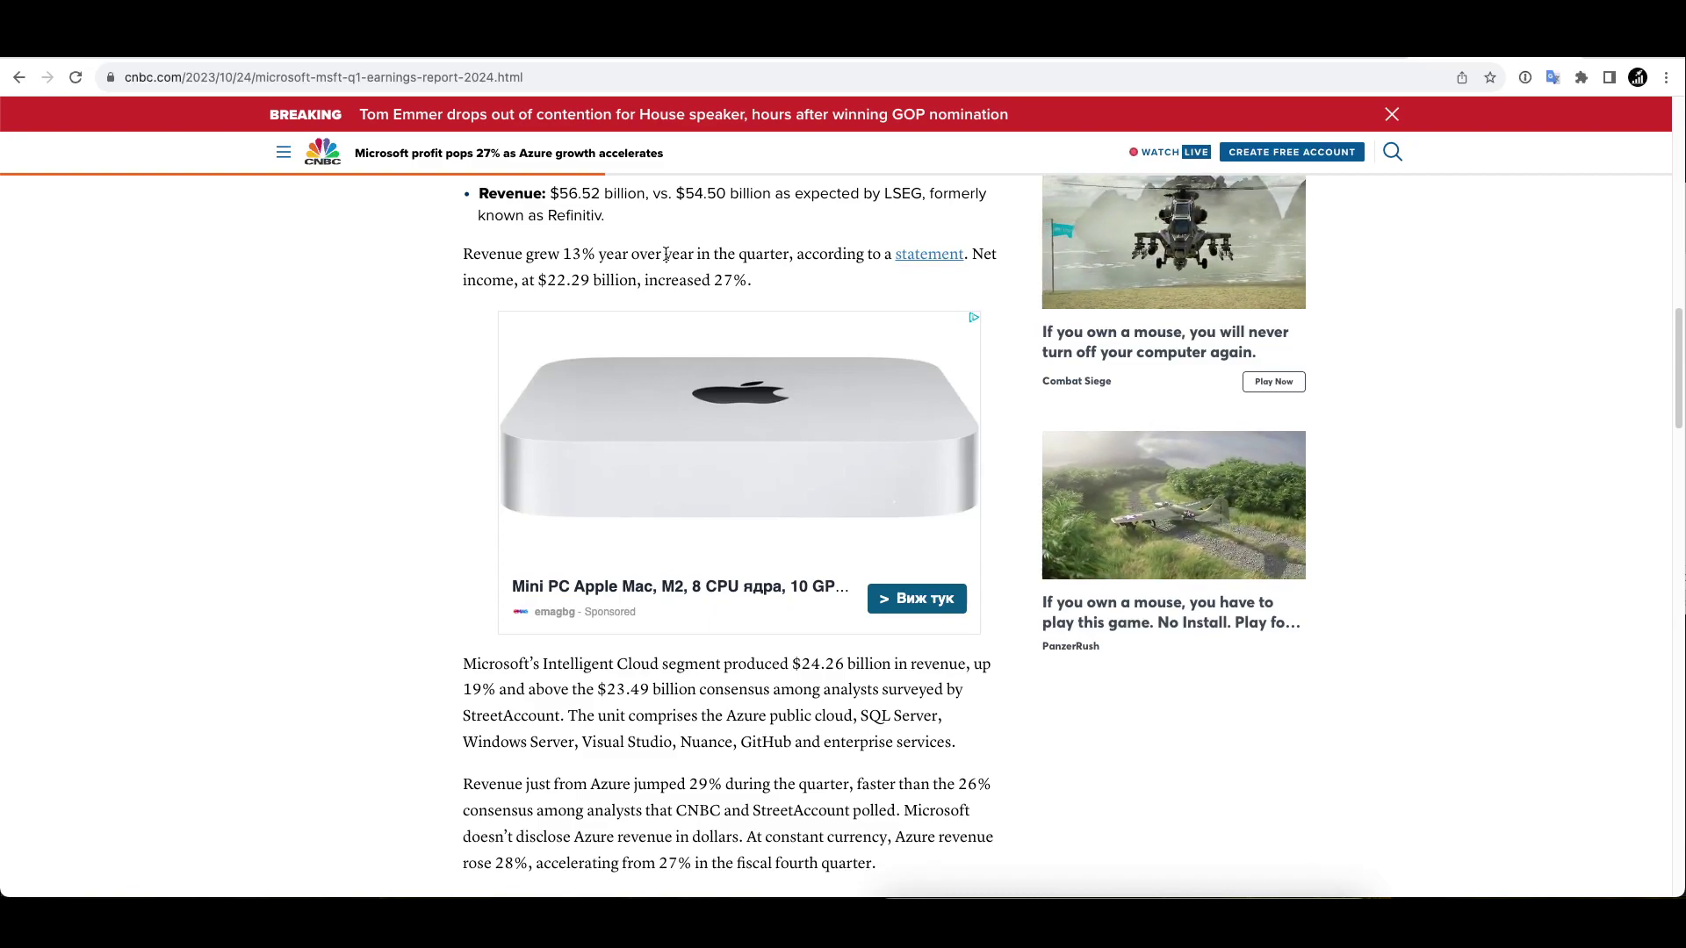
Switch to Investors Heaven and open Microsoft's annual income statement to compare revenue across fiscal years.
{"action": "left_click", "coordinate": [1287, 60]}
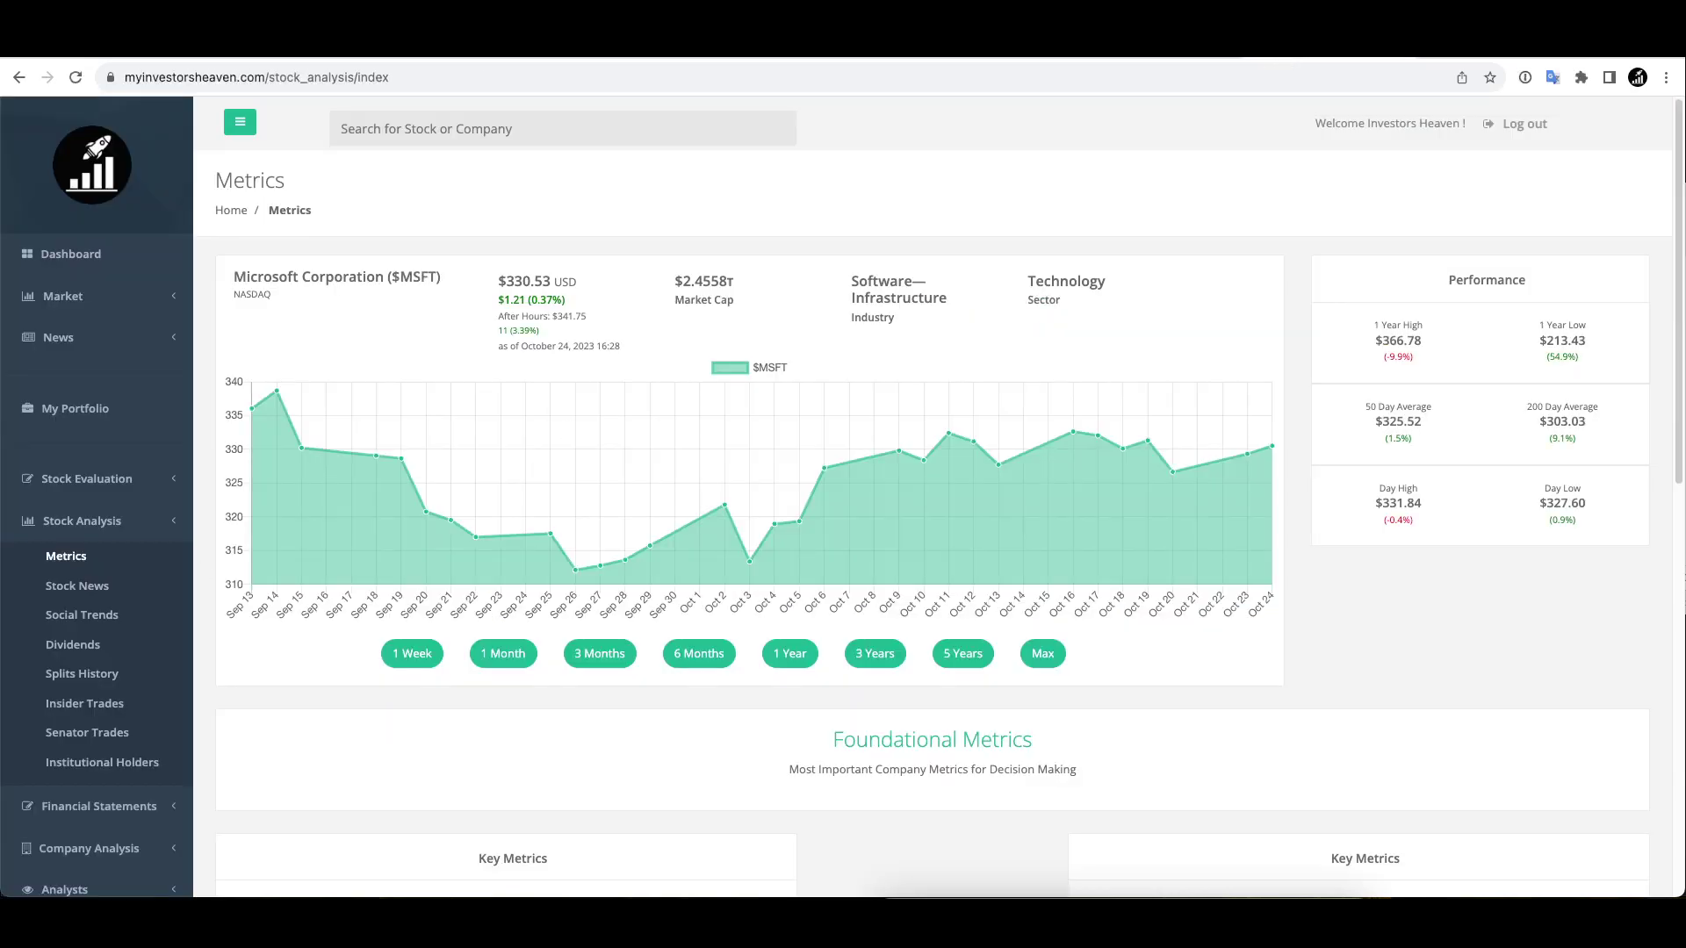
{"action": "scroll", "coordinate": [175, 856], "scroll_direction": "down", "scroll_amount": 2}
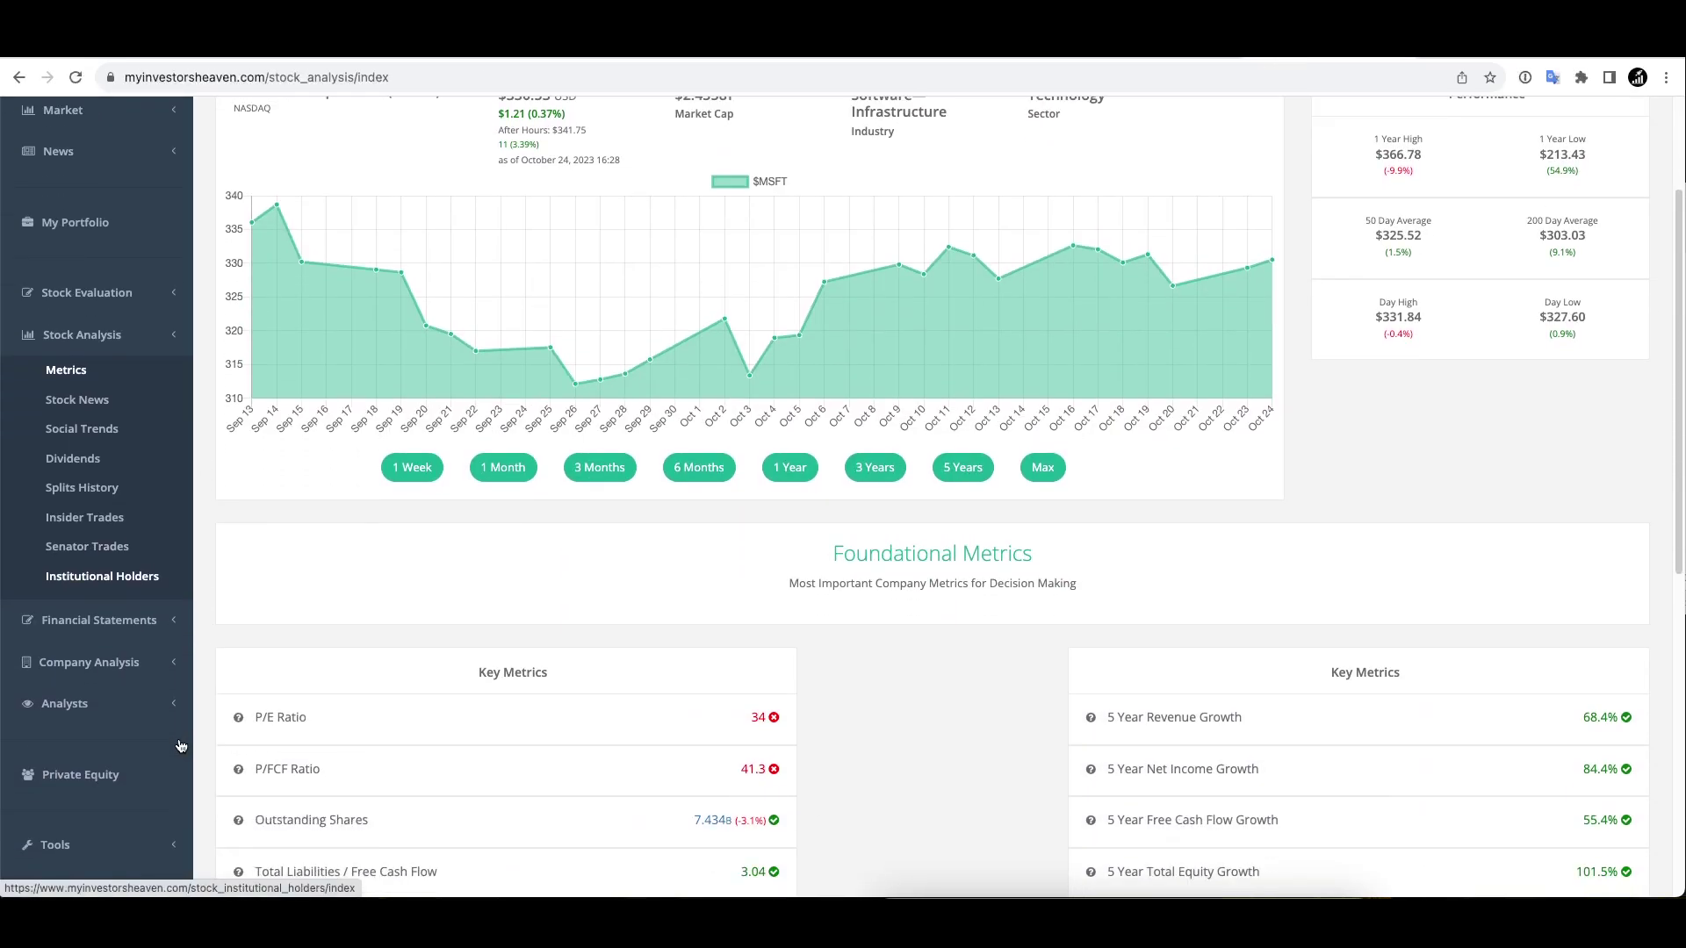
{"action": "left_click", "coordinate": [148, 660]}
{"action": "left_click", "coordinate": [127, 387]}
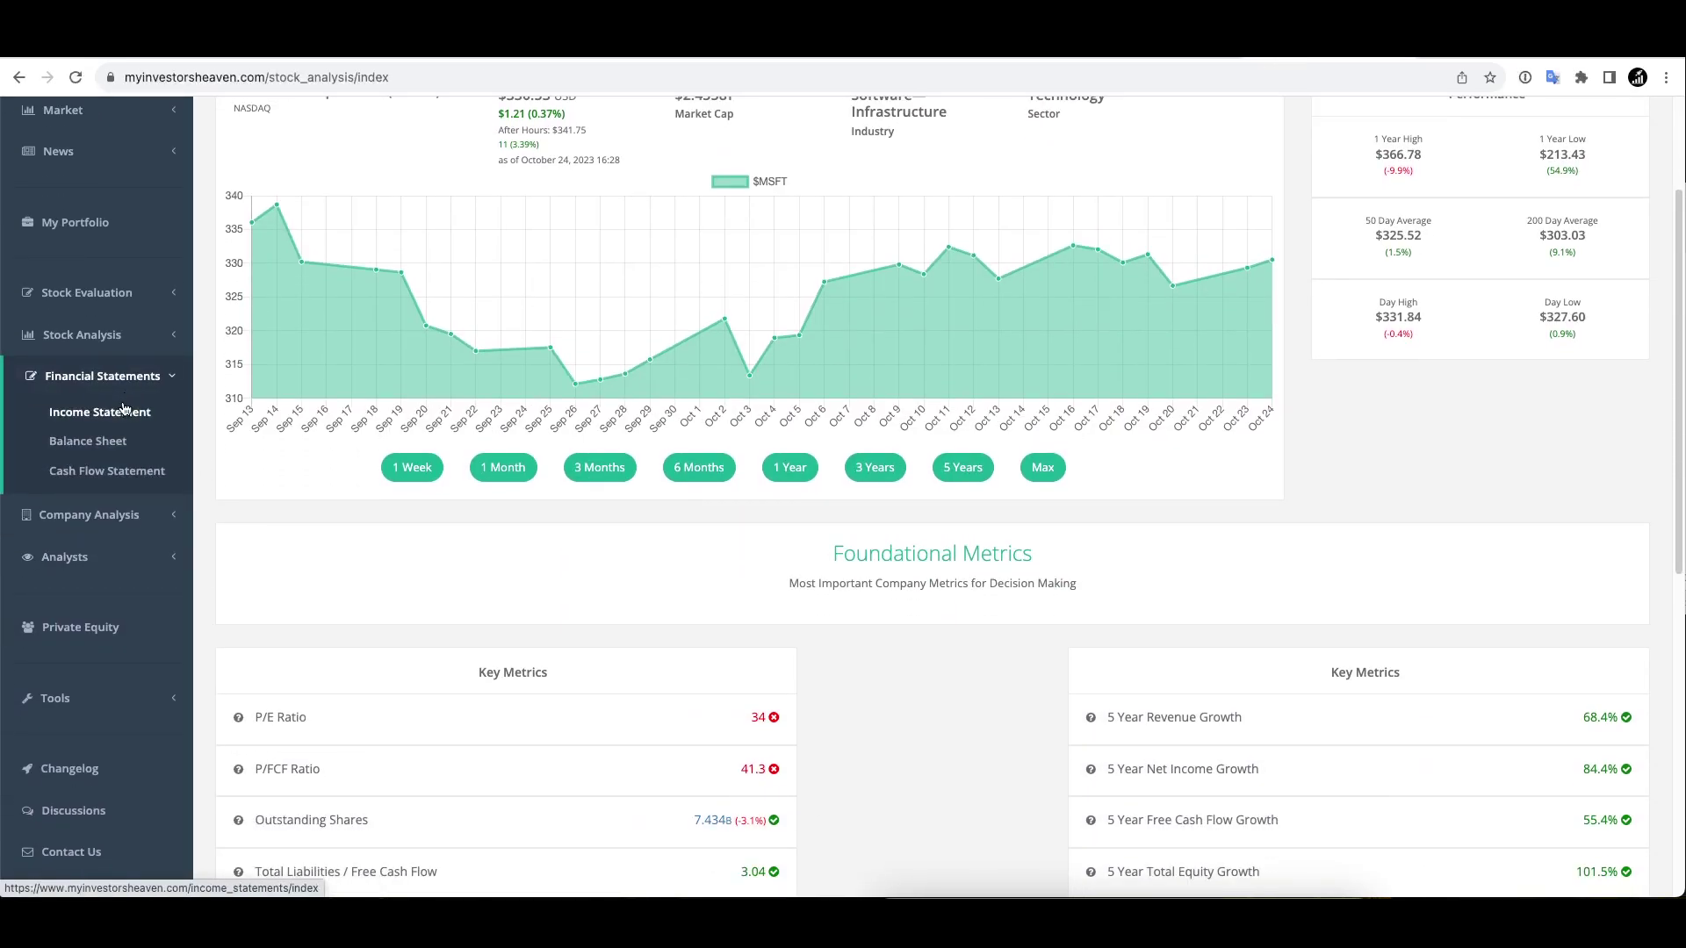
{"action": "left_click", "coordinate": [124, 412]}
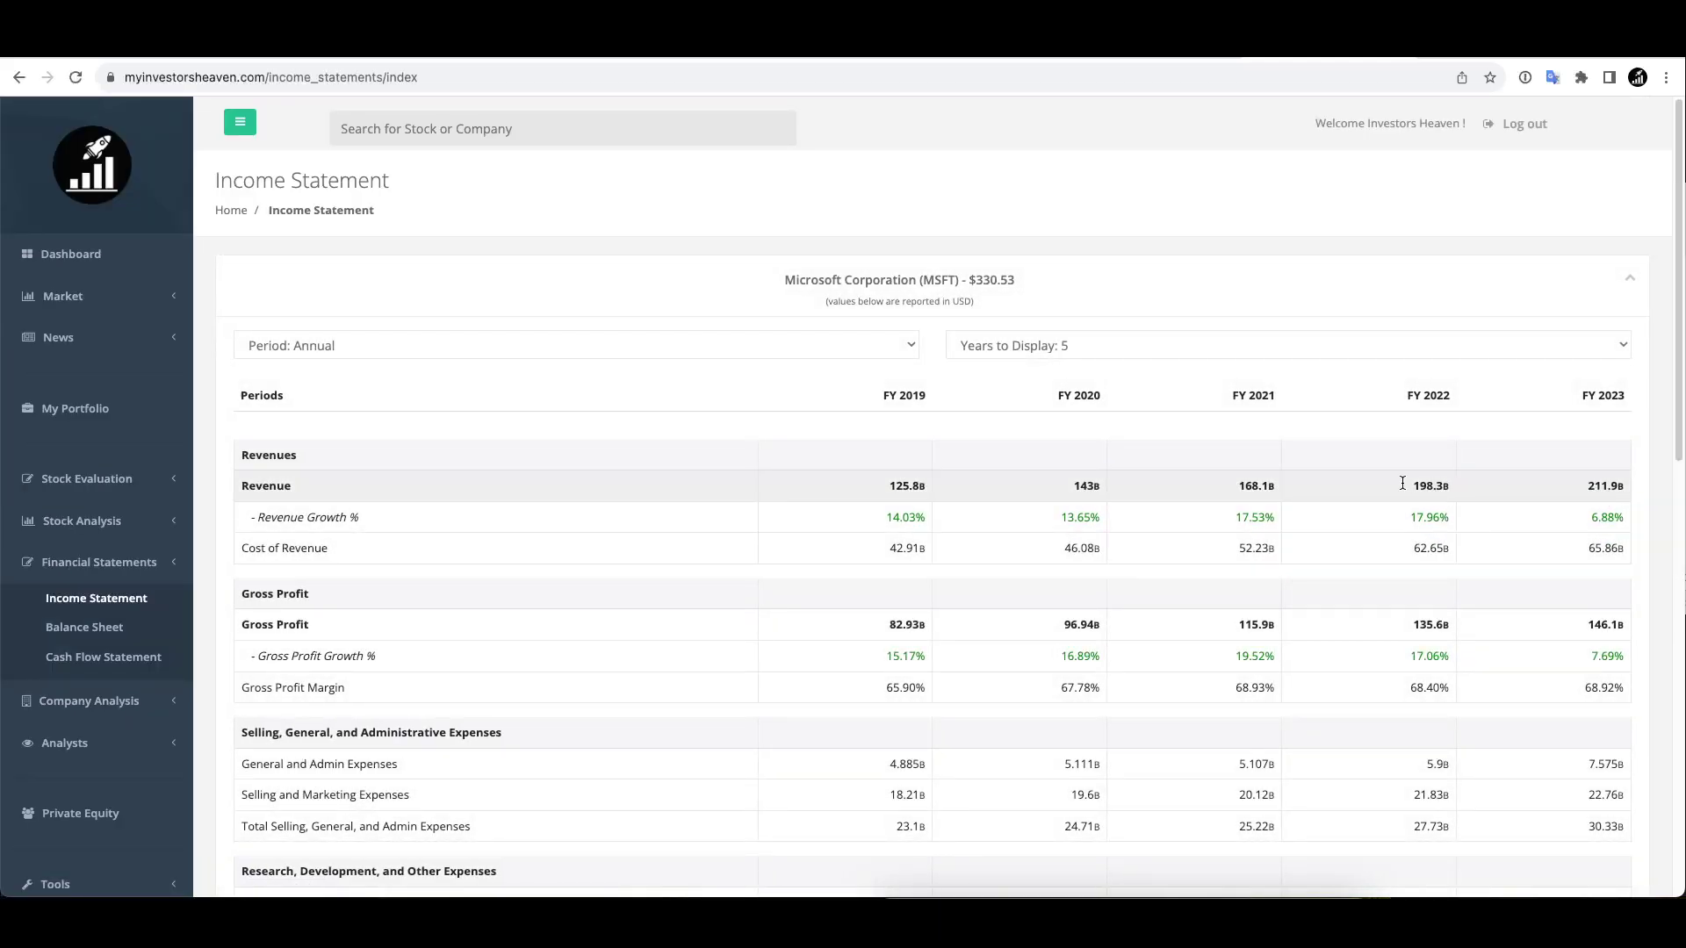
{"action": "left_click_drag", "start_coordinate": [1268, 484], "coordinate": [1249, 482]}
{"action": "left_click", "coordinate": [1247, 483]}
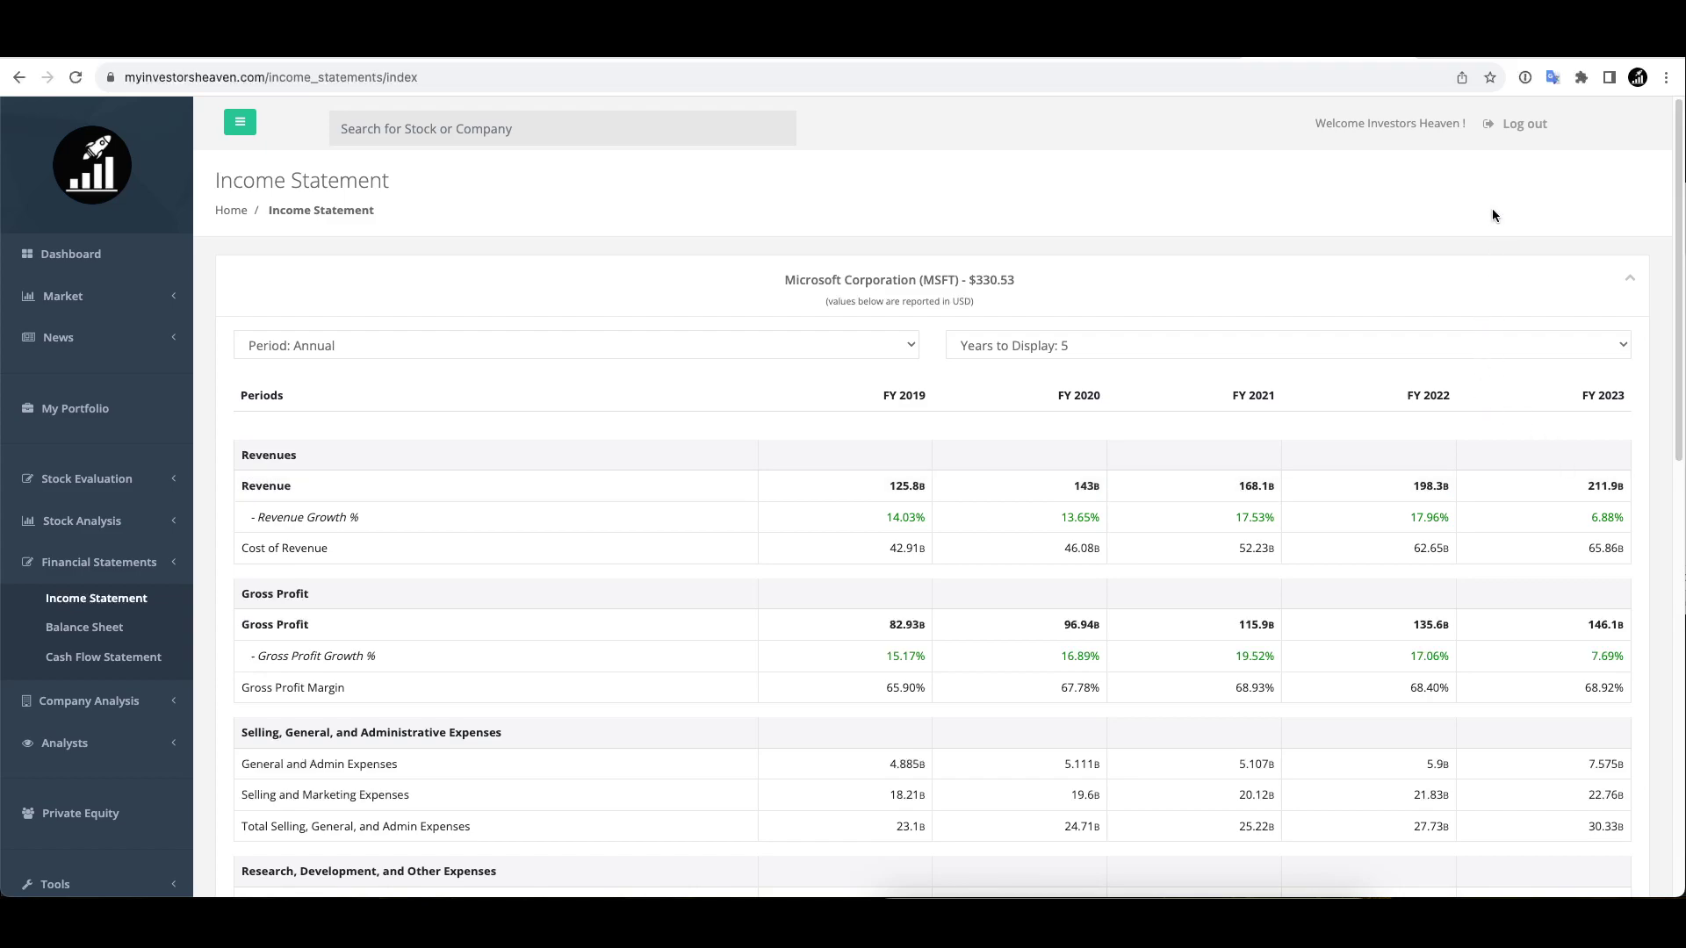
Go back to the CNBC article and read the results for Intelligent Cloud, Azure and the other business segments.
{"action": "left_click", "coordinate": [1440, 59]}
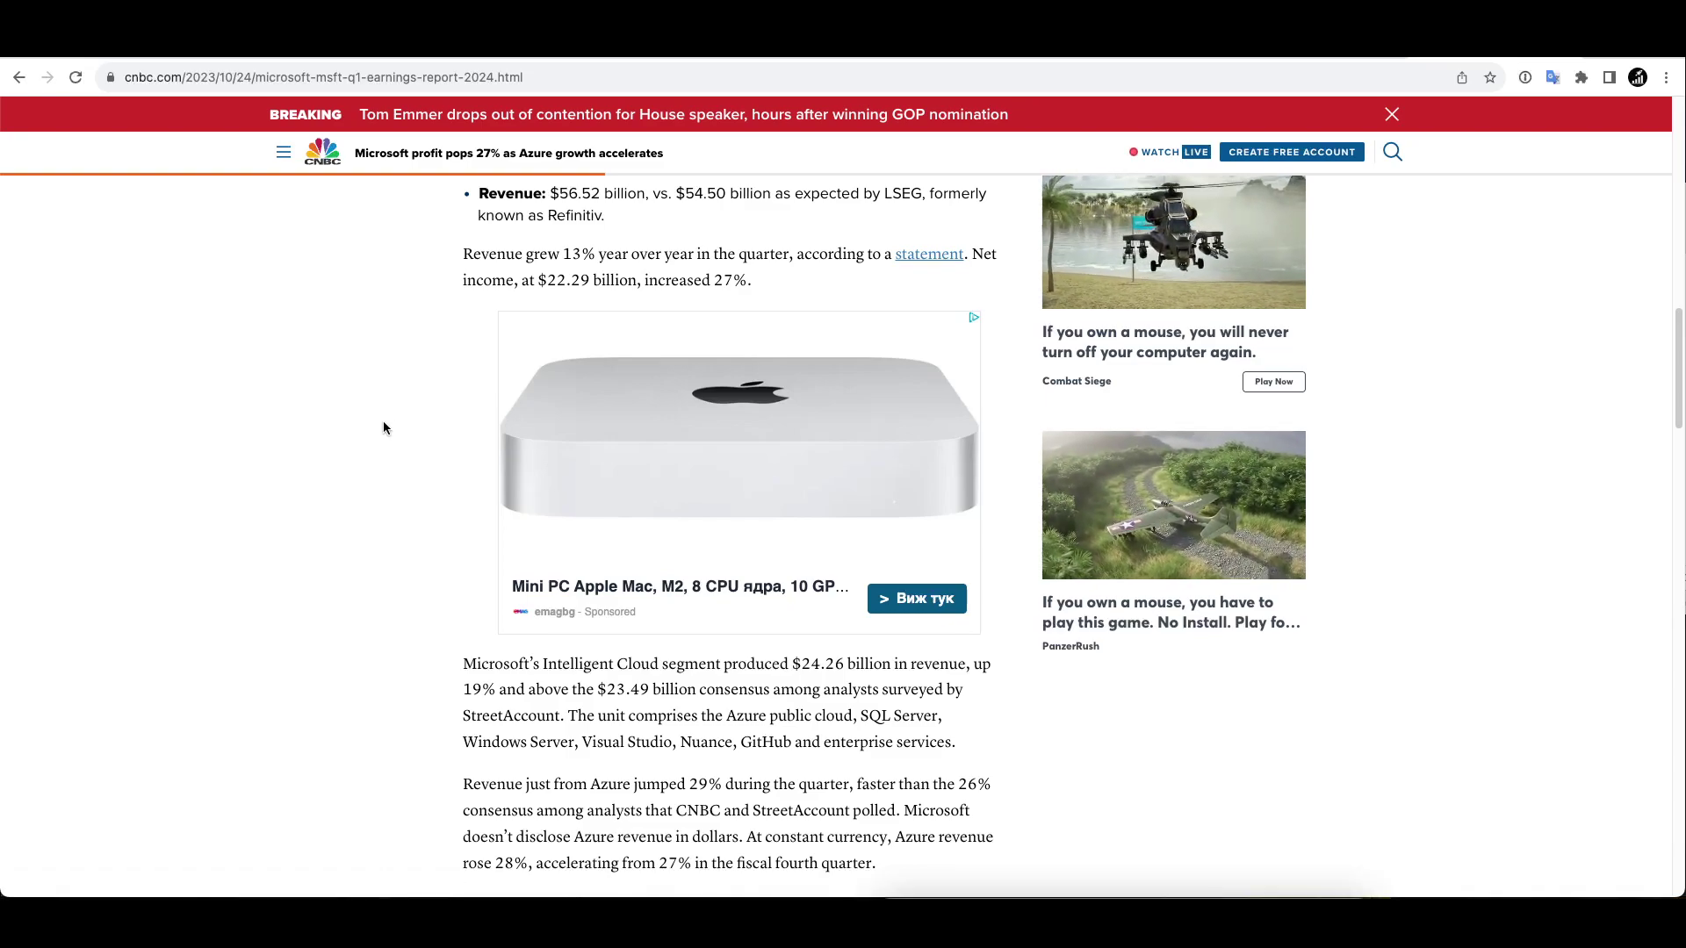
{"action": "scroll", "coordinate": [395, 439], "scroll_direction": "down", "scroll_amount": 2}
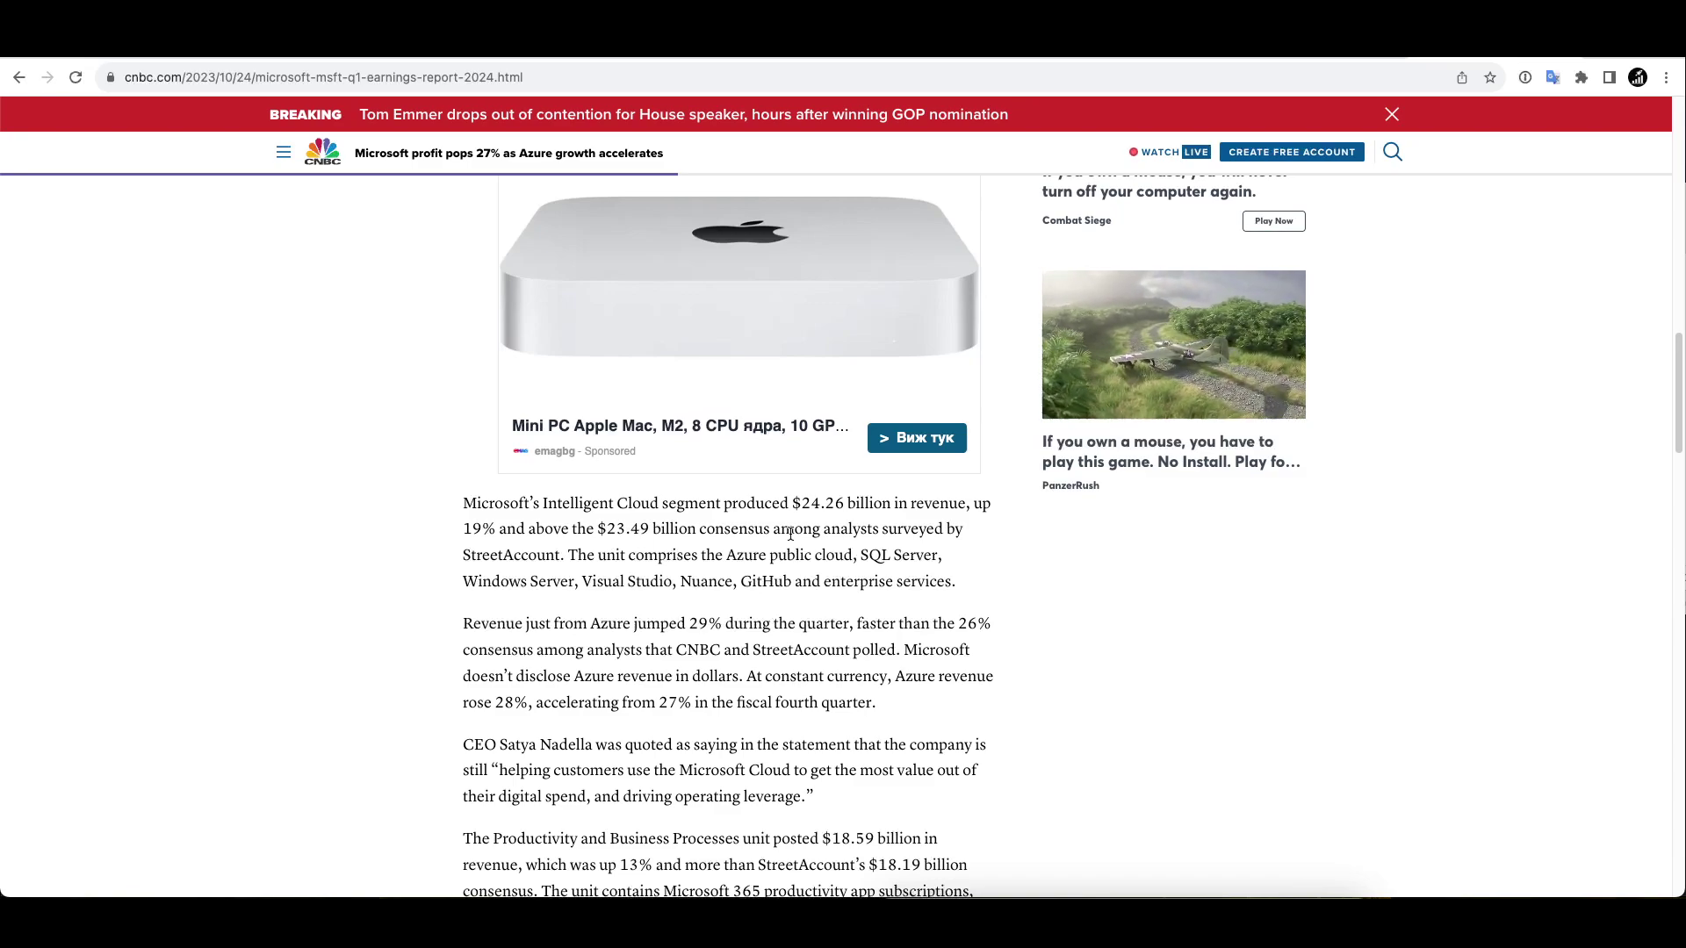
{"action": "scroll", "coordinate": [579, 485], "scroll_direction": "down", "scroll_amount": 3}
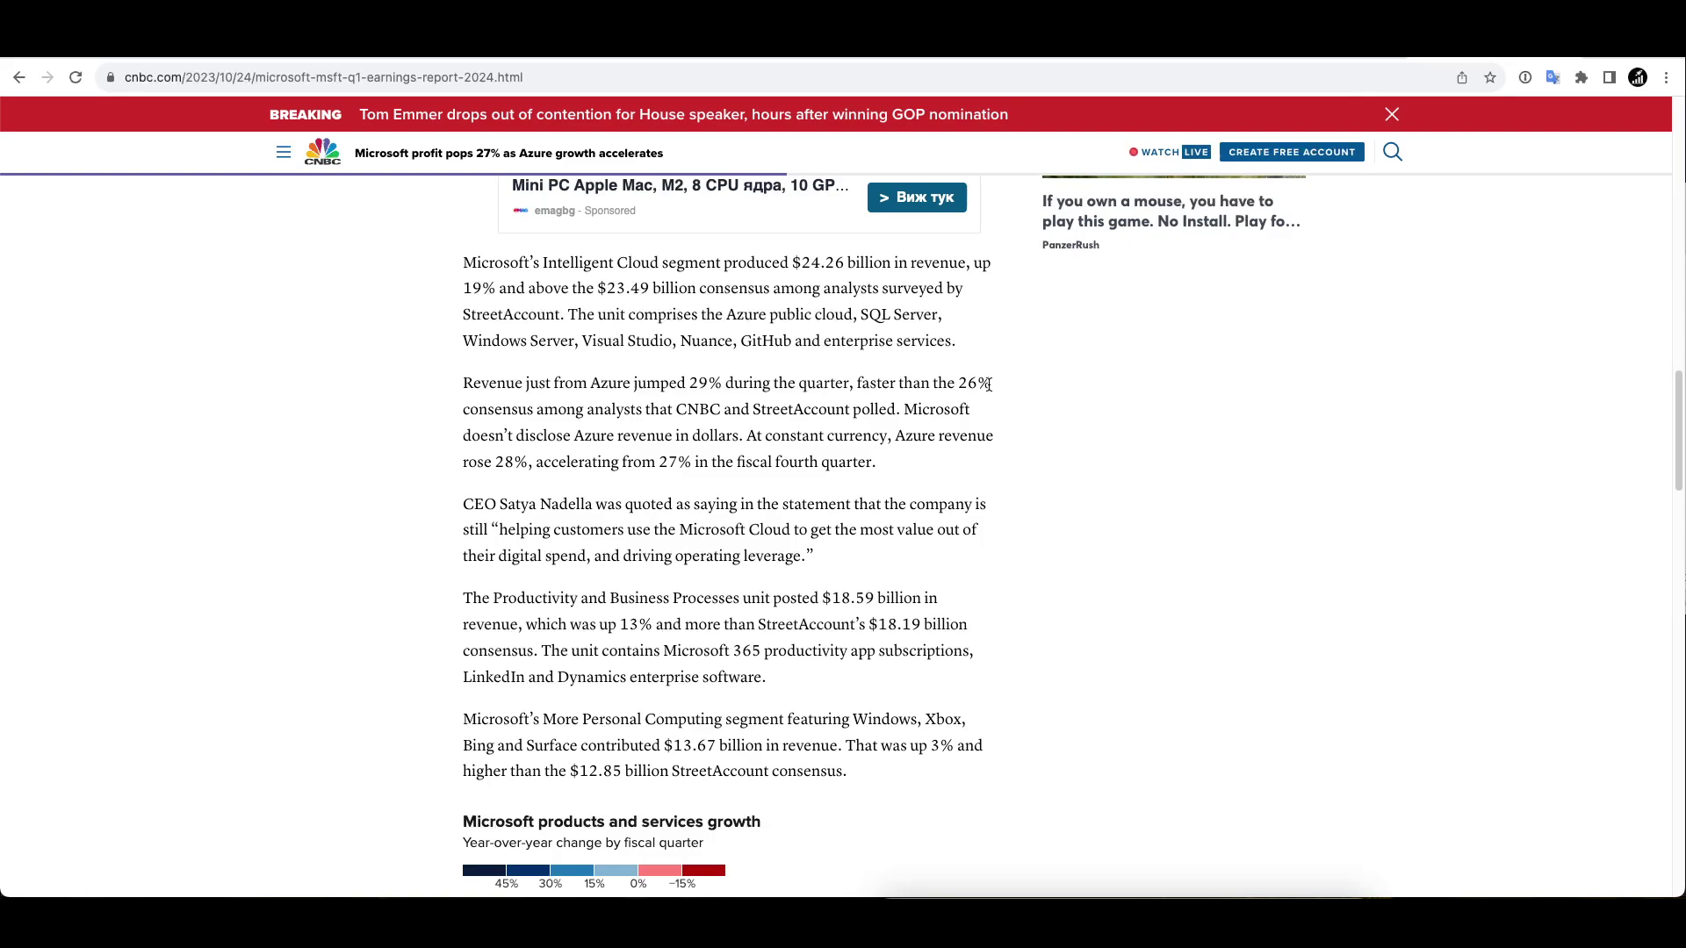
{"action": "scroll", "coordinate": [988, 384], "scroll_direction": "down", "scroll_amount": 3}
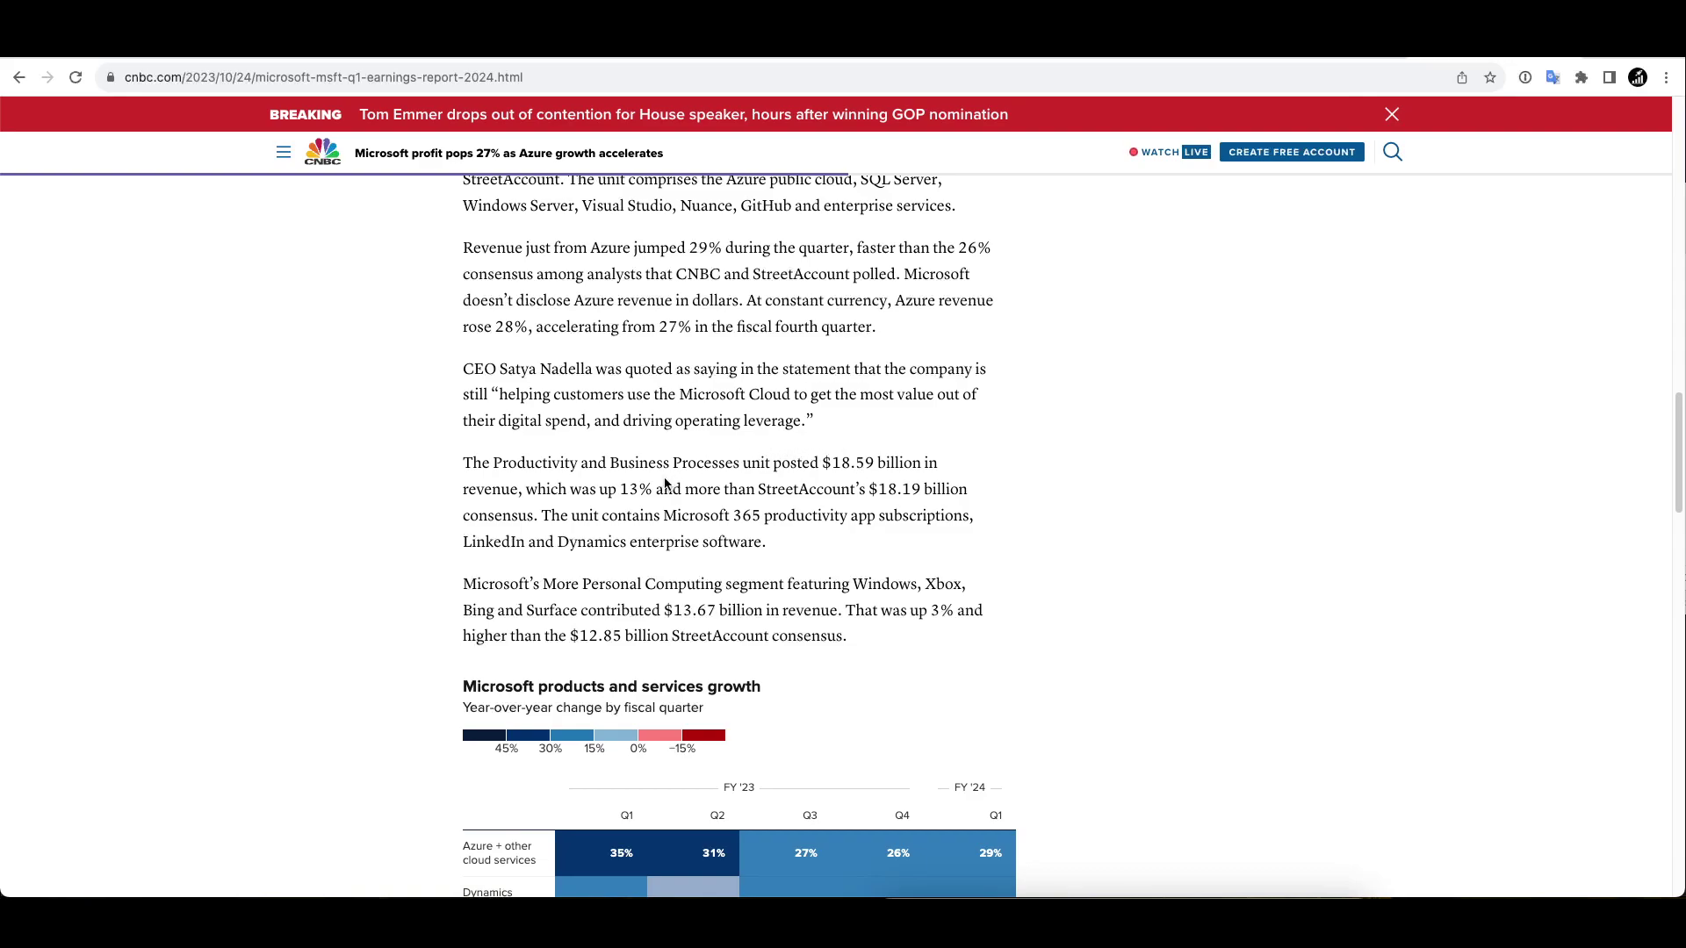
Examine the article's table of Microsoft products and services growth by quarter and read the closing paragraphs.
{"action": "scroll", "coordinate": [665, 484], "scroll_direction": "down", "scroll_amount": 3}
{"action": "scroll", "coordinate": [856, 380], "scroll_direction": "down", "scroll_amount": 7}
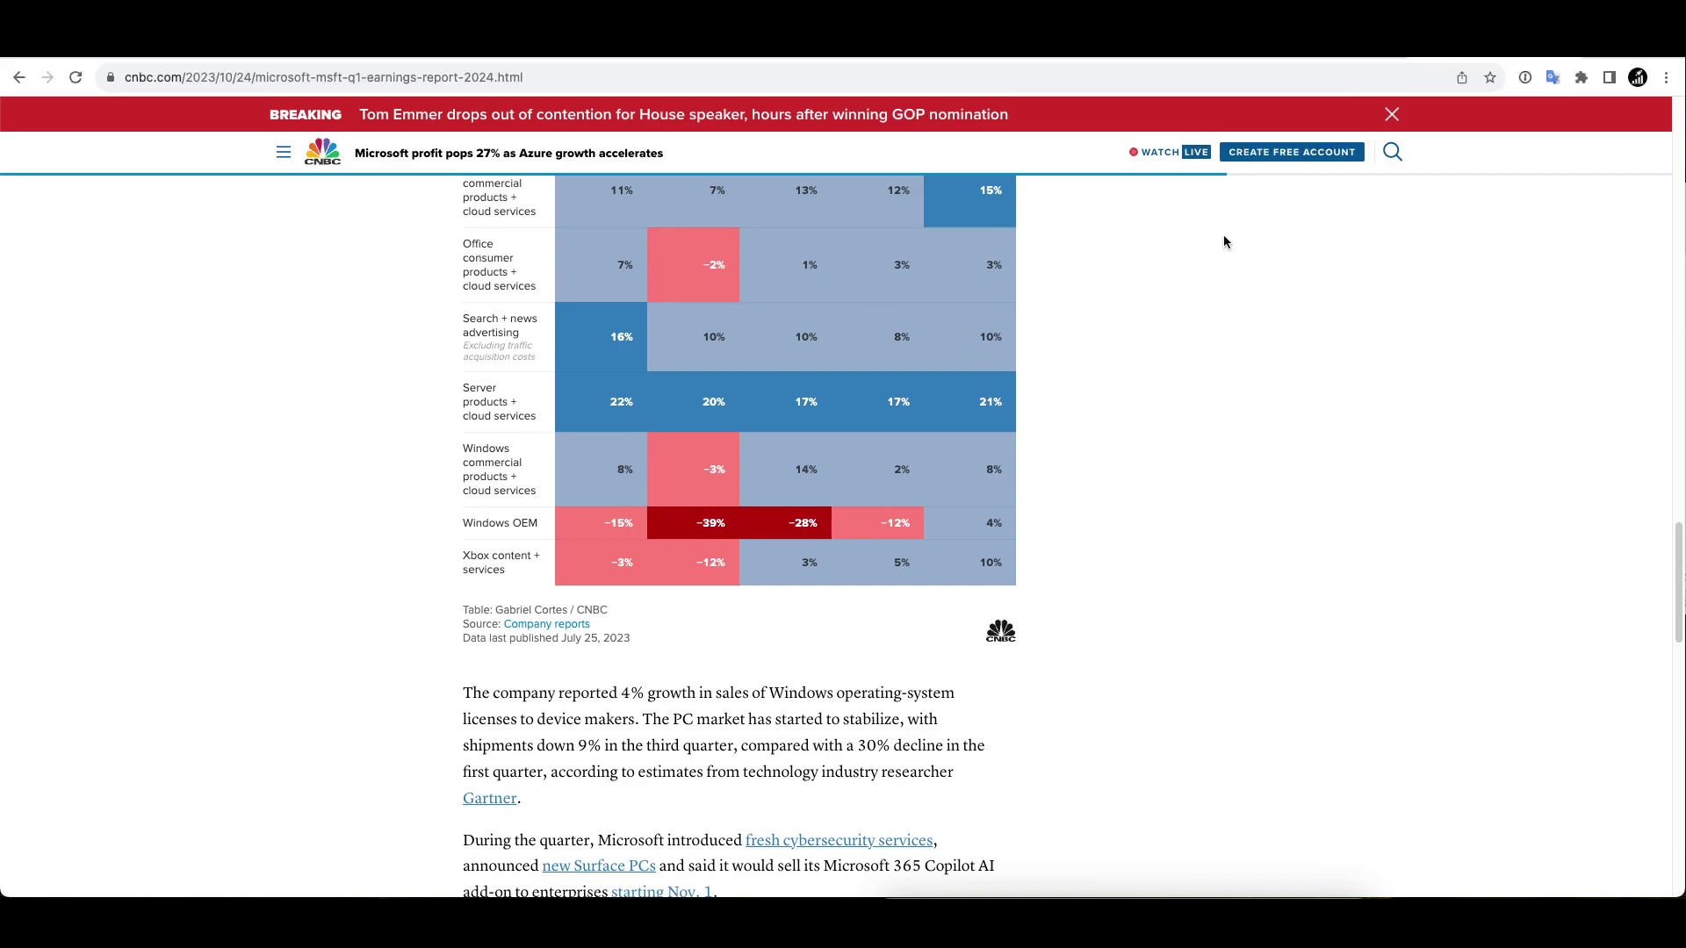
{"action": "scroll", "coordinate": [834, 371], "scroll_direction": "up", "scroll_amount": 5}
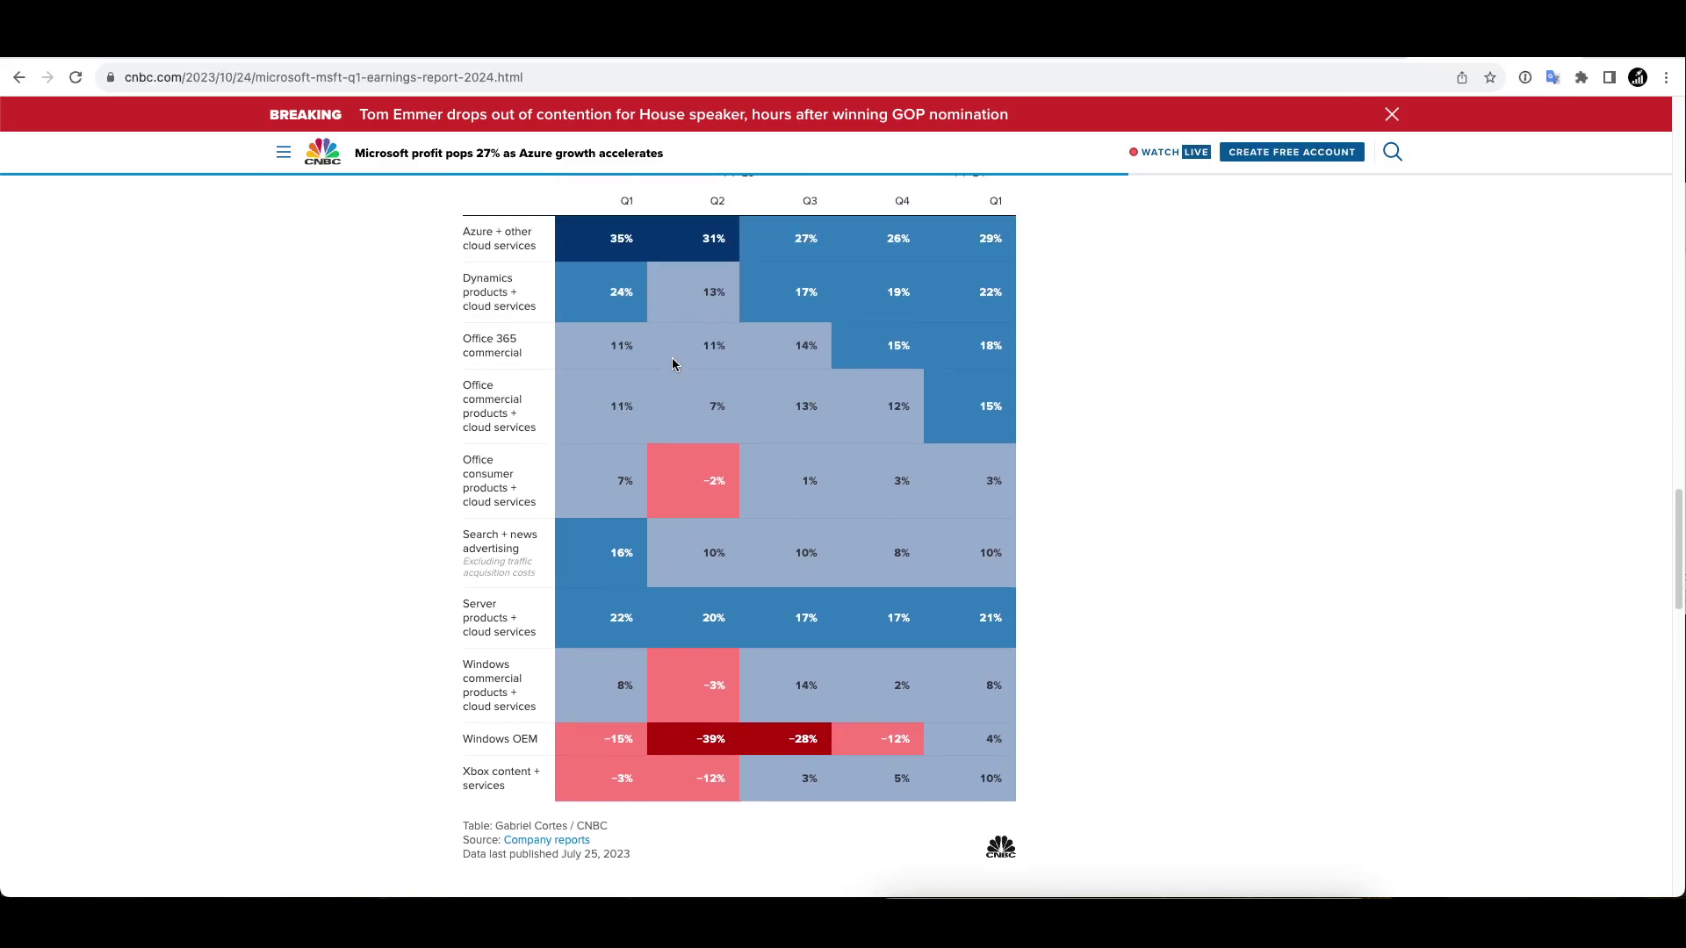
{"action": "scroll", "coordinate": [674, 363], "scroll_direction": "up", "scroll_amount": 2}
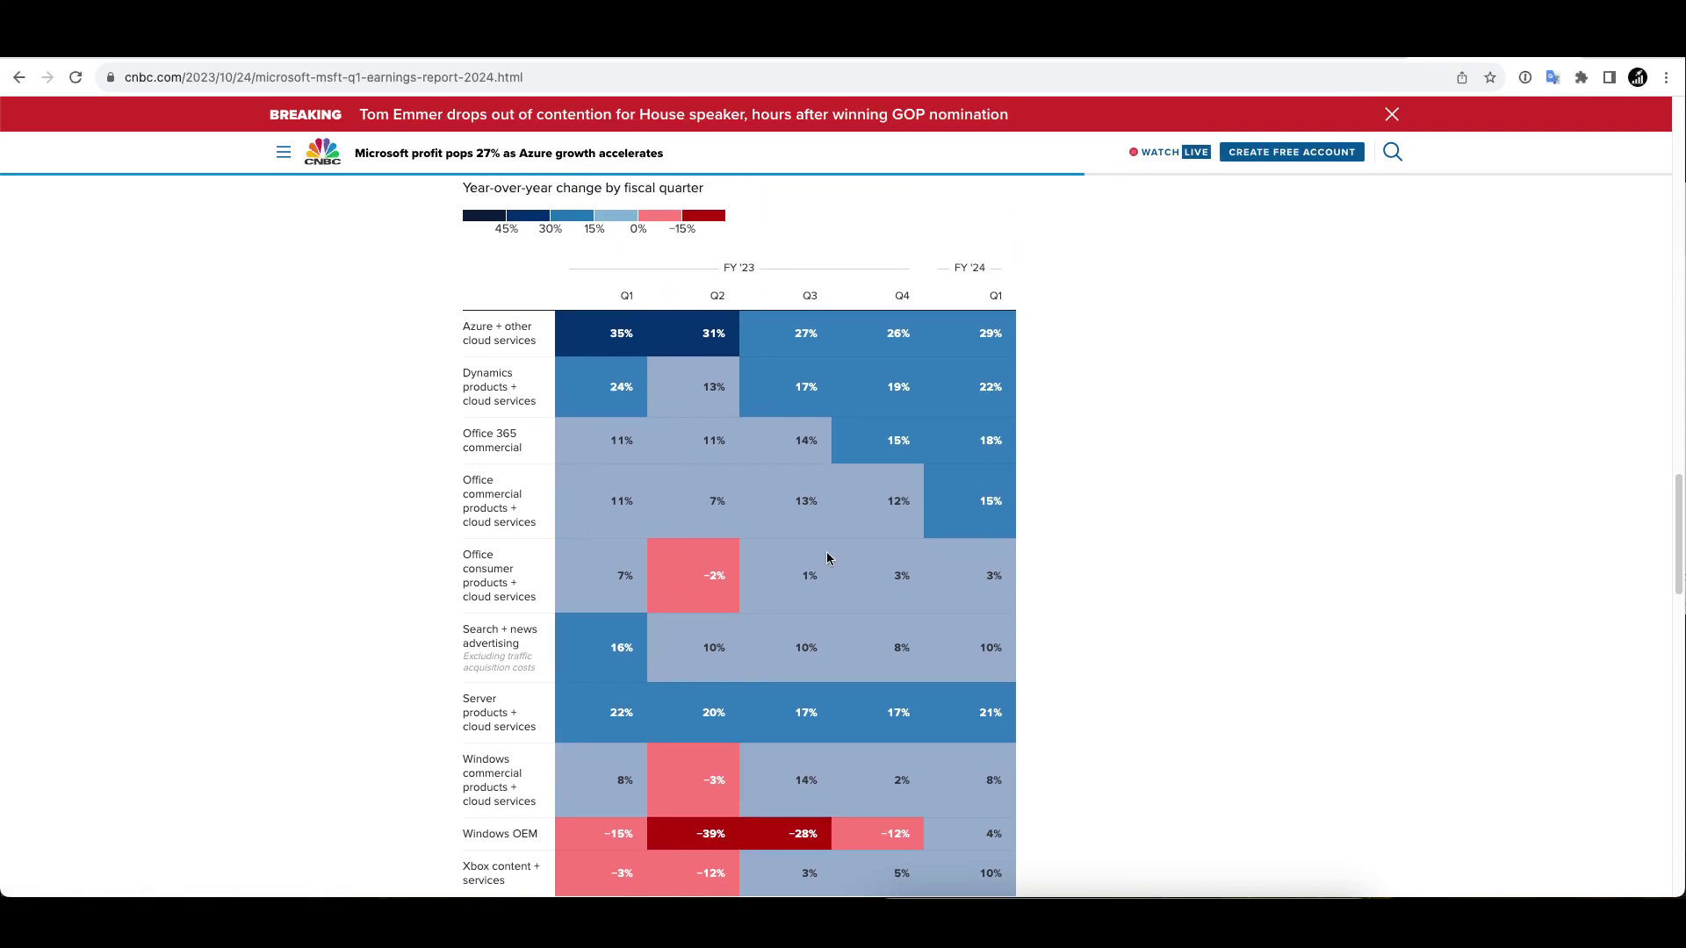
{"action": "scroll", "coordinate": [828, 558], "scroll_direction": "down", "scroll_amount": 5}
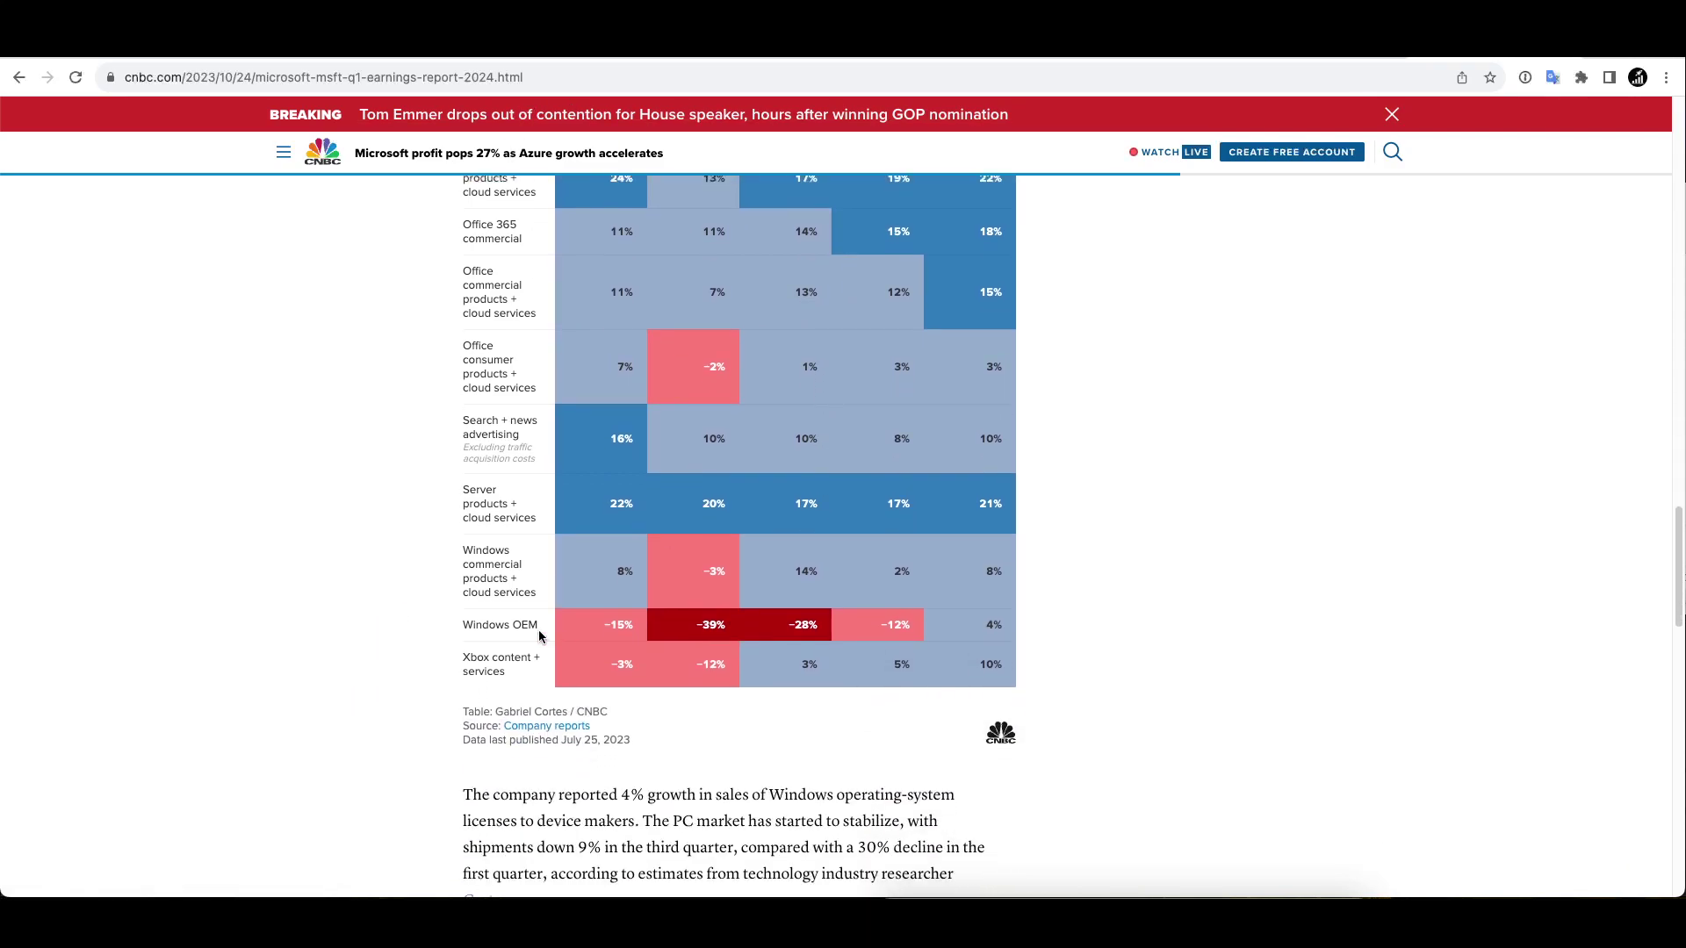
{"action": "scroll", "coordinate": [539, 635], "scroll_direction": "down", "scroll_amount": 12}
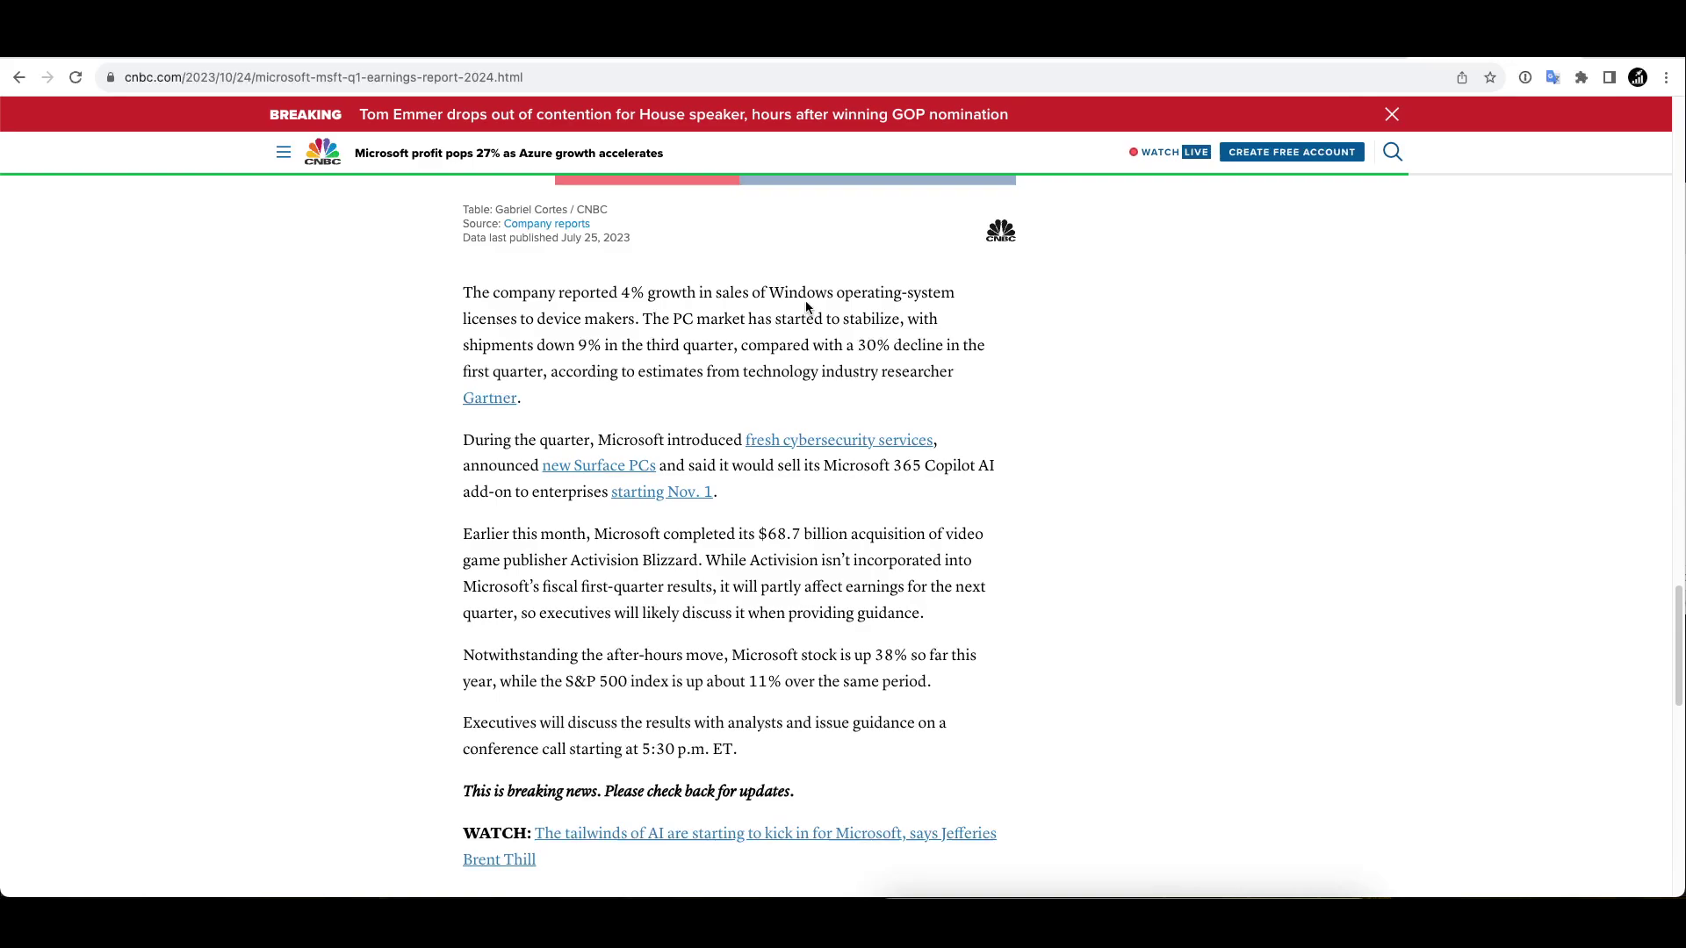
{"action": "scroll", "coordinate": [795, 327], "scroll_direction": "down", "scroll_amount": 1}
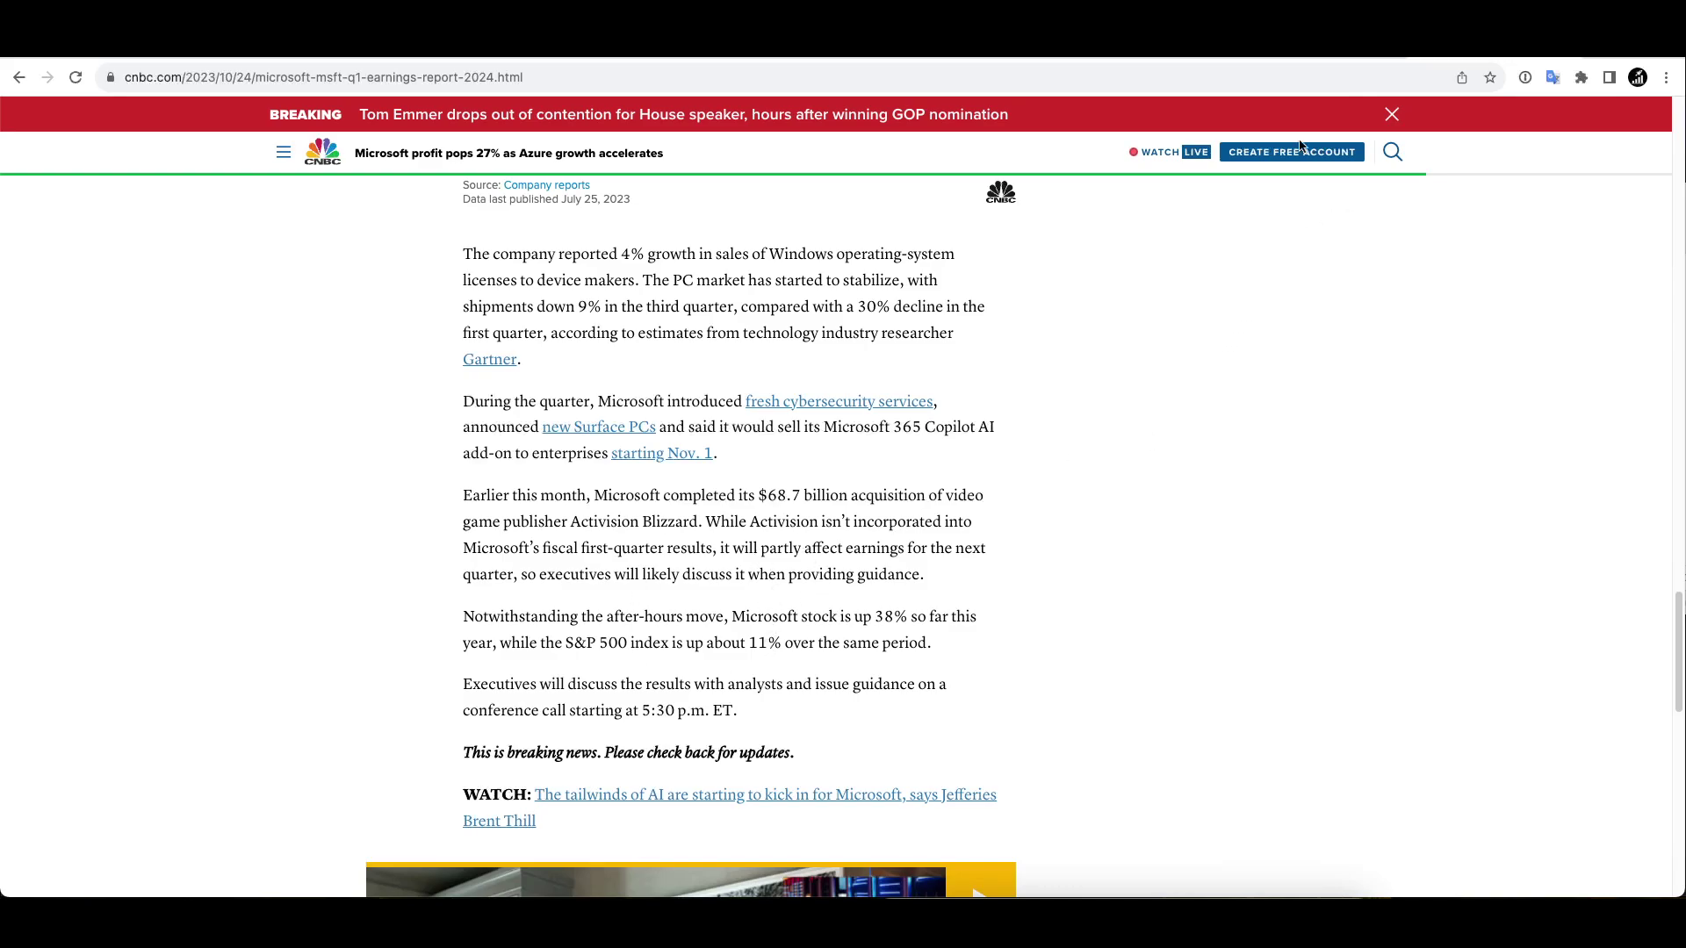
Switch to Investors Heaven and reopen the stock analysis metrics for Microsoft.
{"action": "left_click", "coordinate": [1273, 59]}
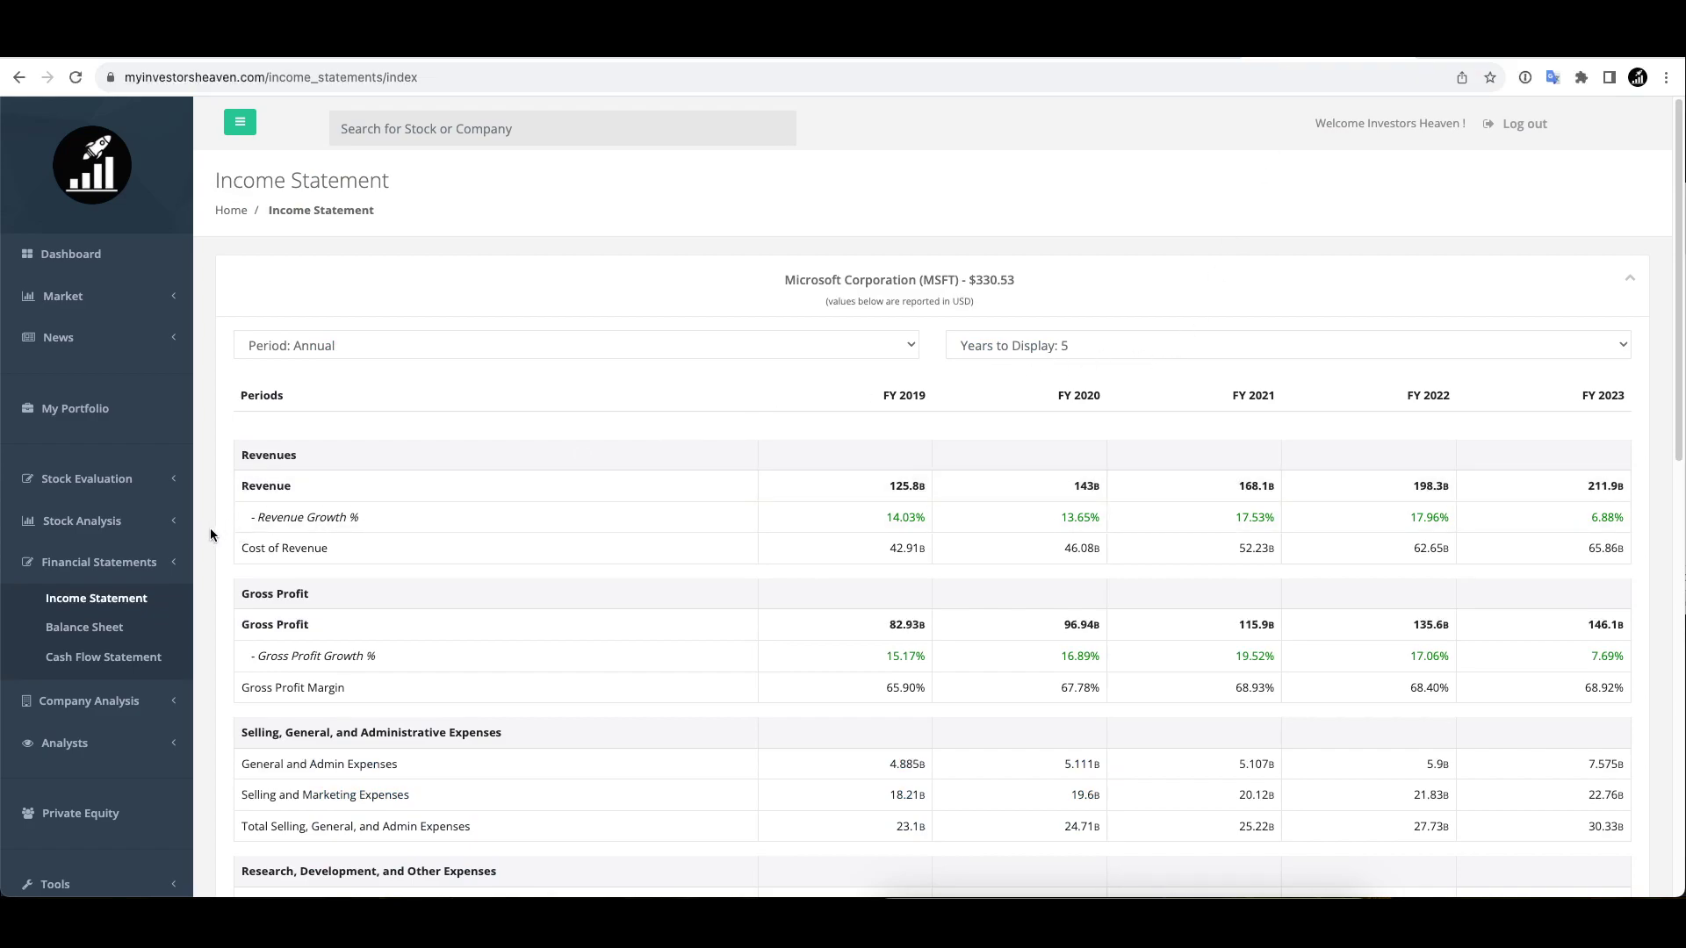
{"action": "left_click", "coordinate": [119, 478]}
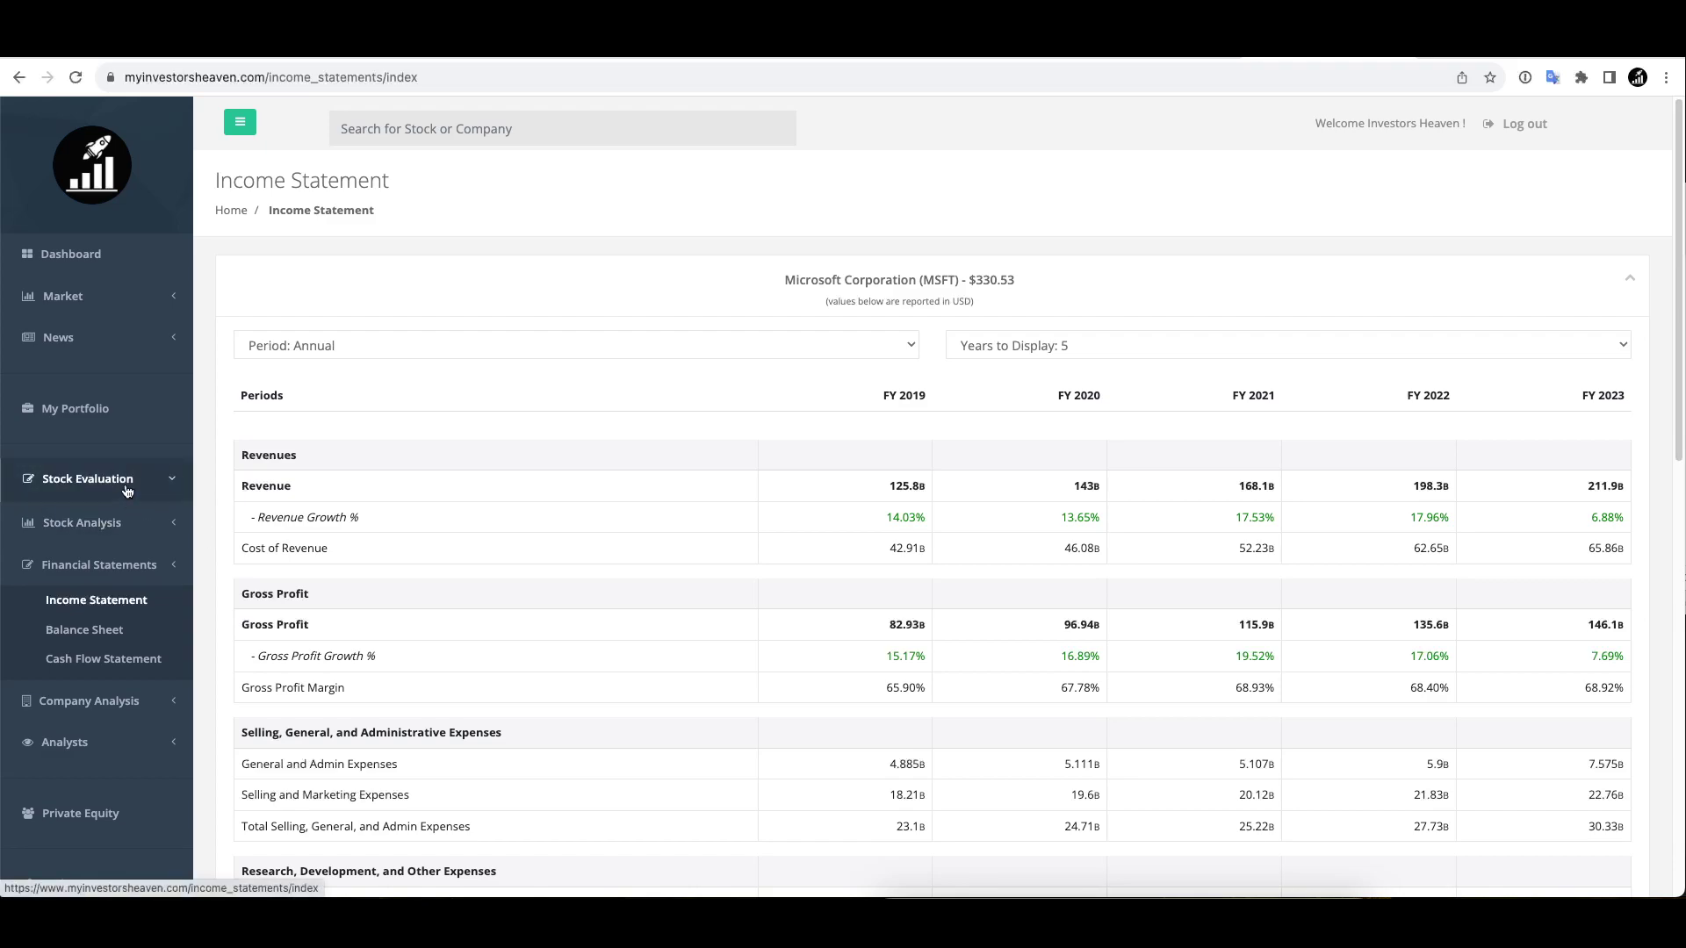
{"action": "left_click", "coordinate": [123, 513]}
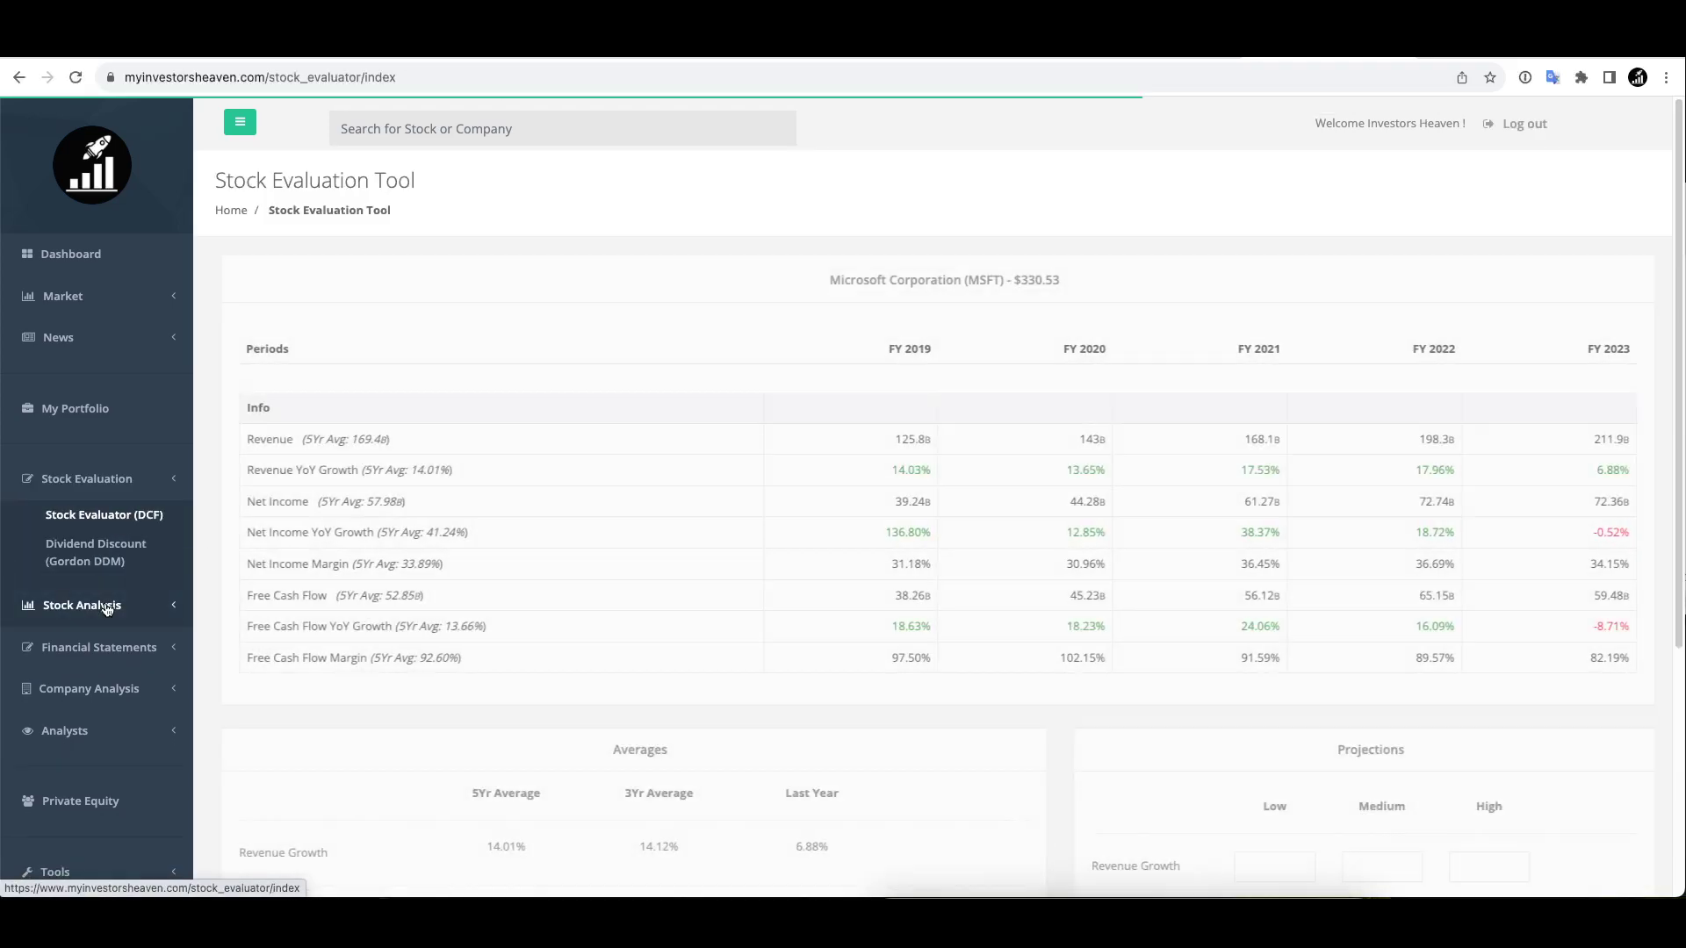
{"action": "left_click", "coordinate": [97, 605]}
{"action": "left_click", "coordinate": [106, 561]}
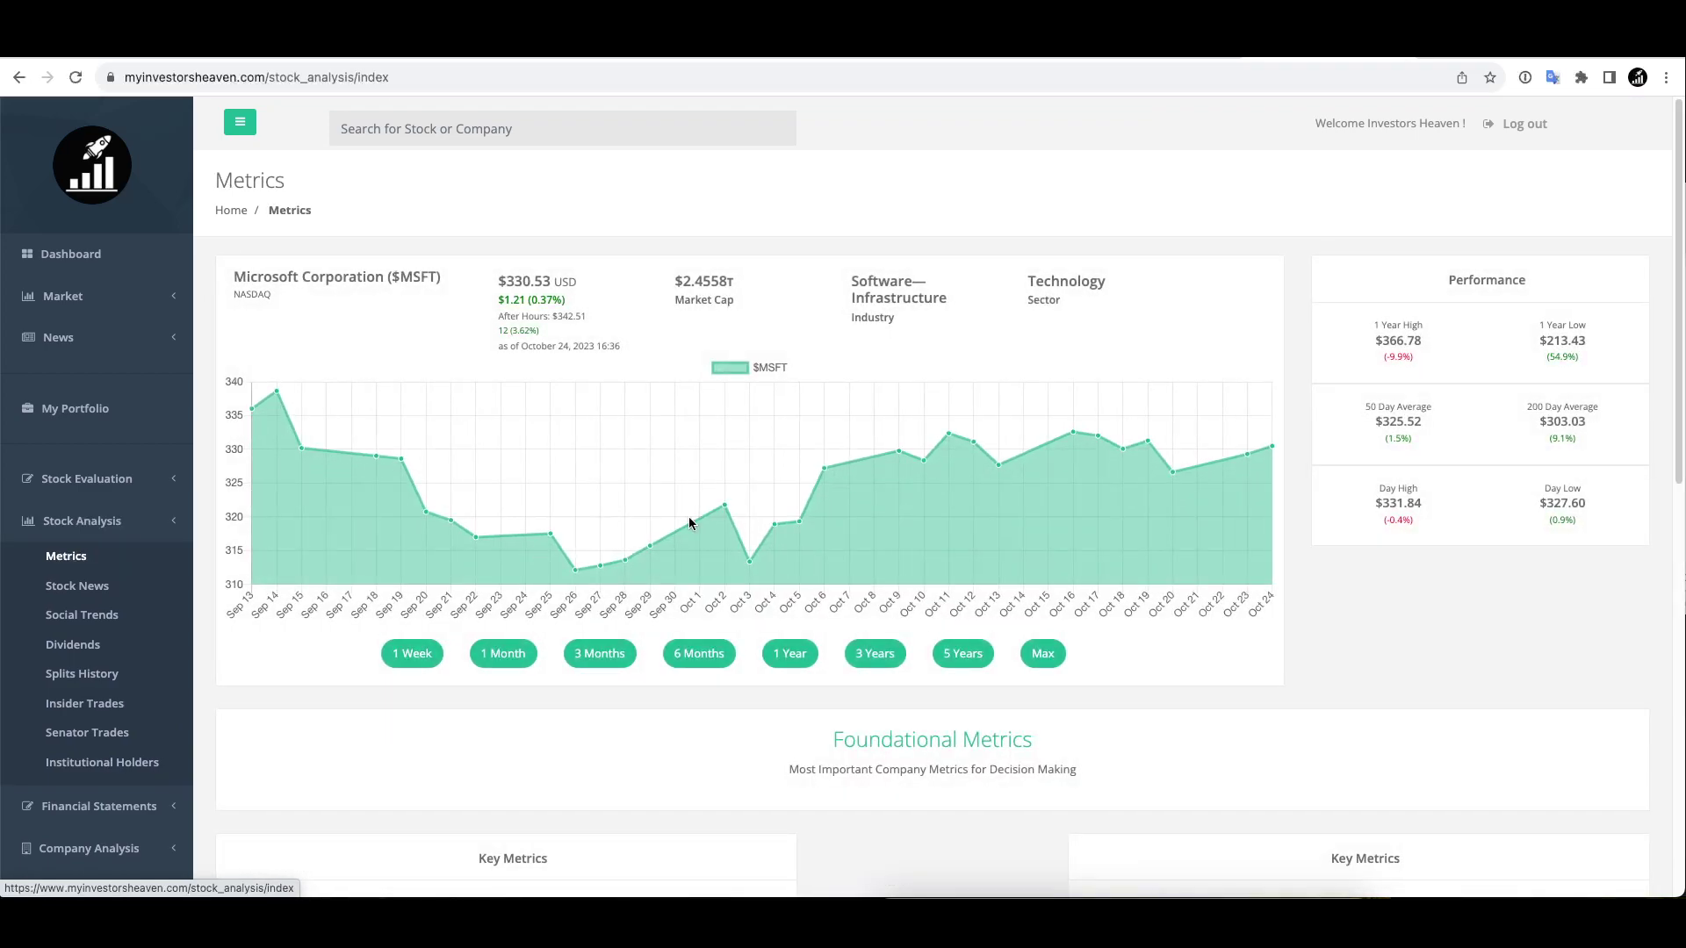
View Microsoft's stock price chart over the 1 Year range and over the 3 Years range.
{"action": "left_click", "coordinate": [790, 664]}
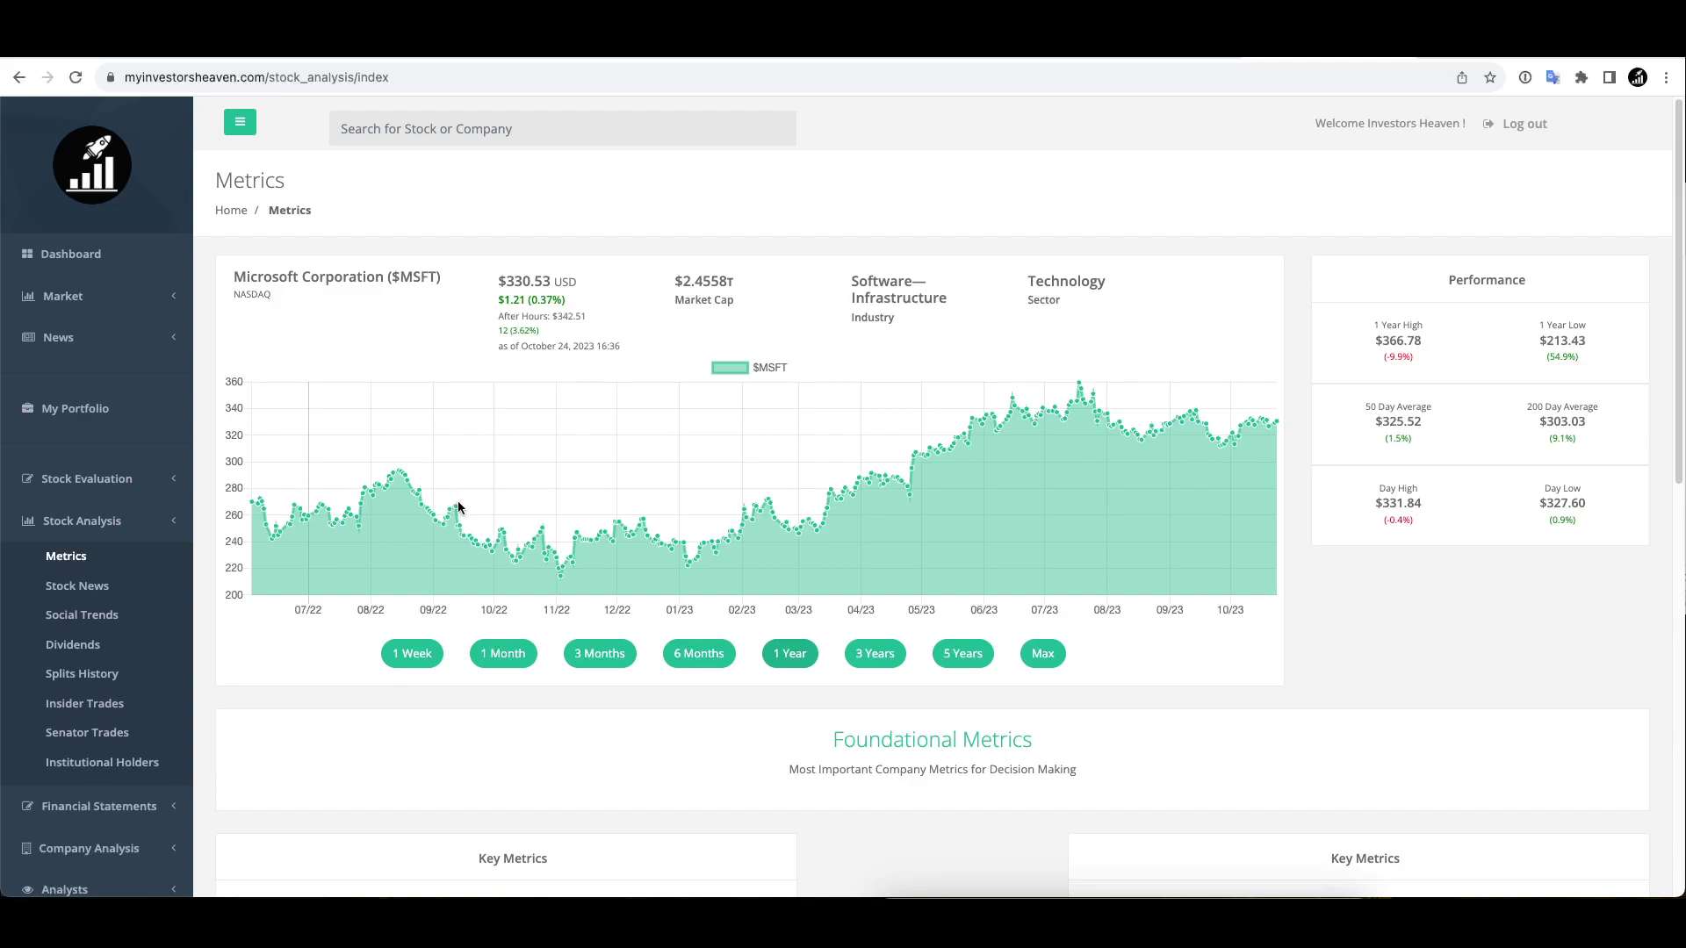
{"action": "mouse_move", "coordinate": [560, 582]}
{"action": "left_click", "coordinate": [869, 665]}
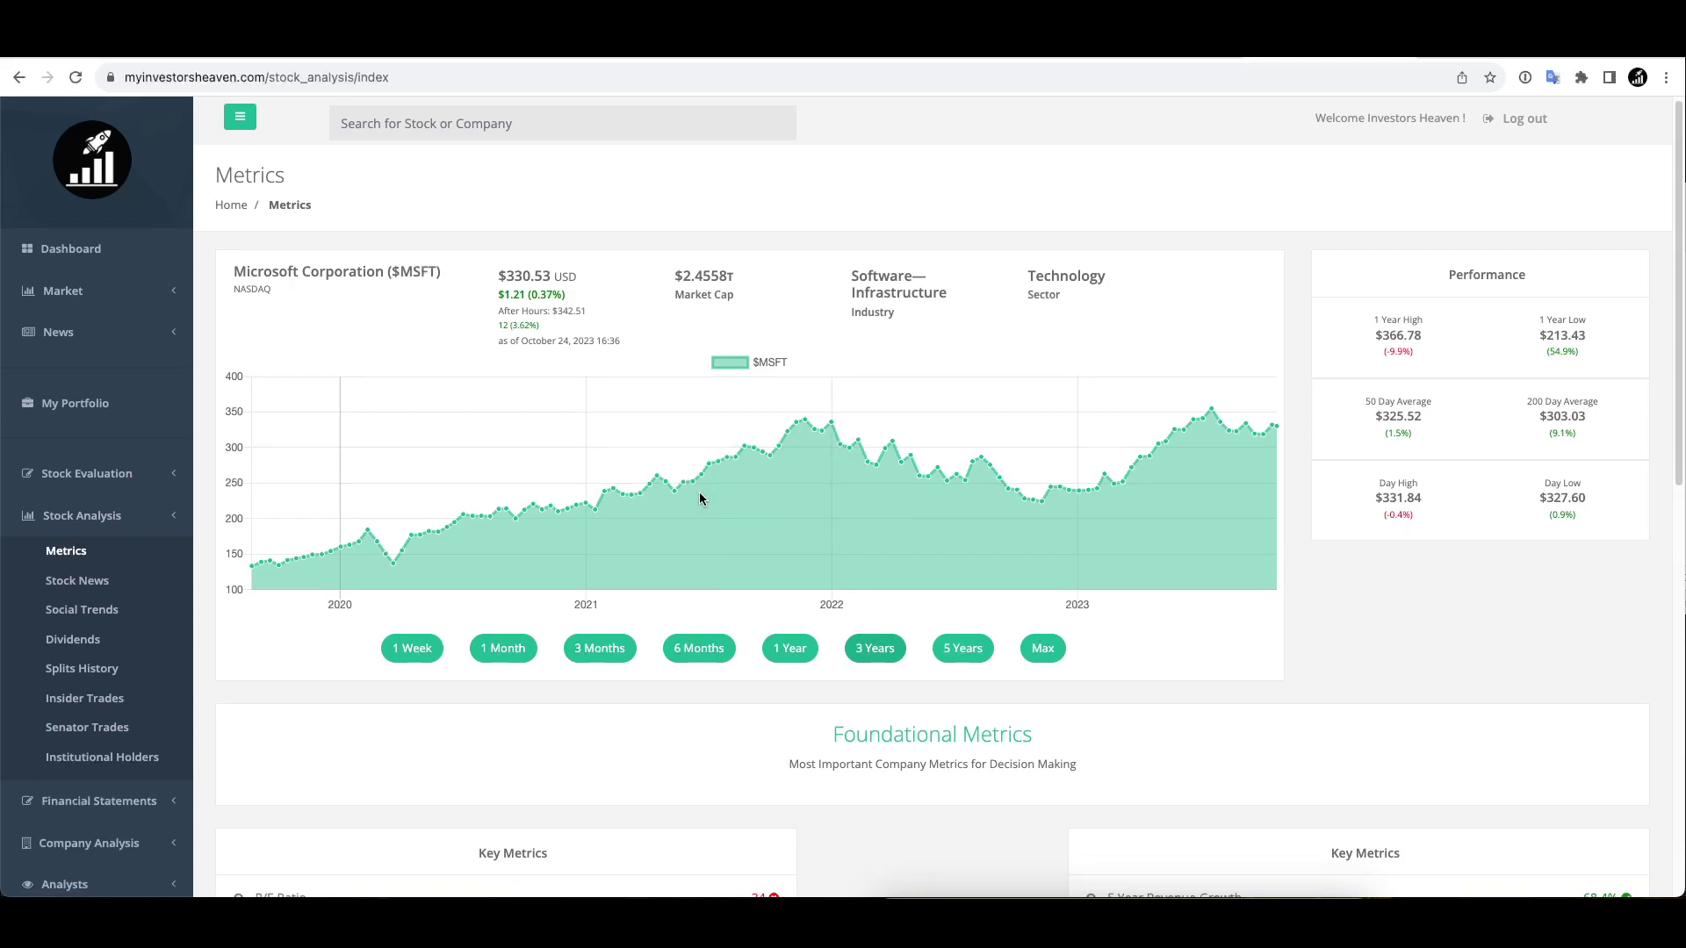
Examine Microsoft's foundational key metrics, including the history charts for P/E, P/FCF, outstanding shares and 5-year revenue and net income growth.
{"action": "scroll", "coordinate": [700, 498], "scroll_direction": "down", "scroll_amount": 5}
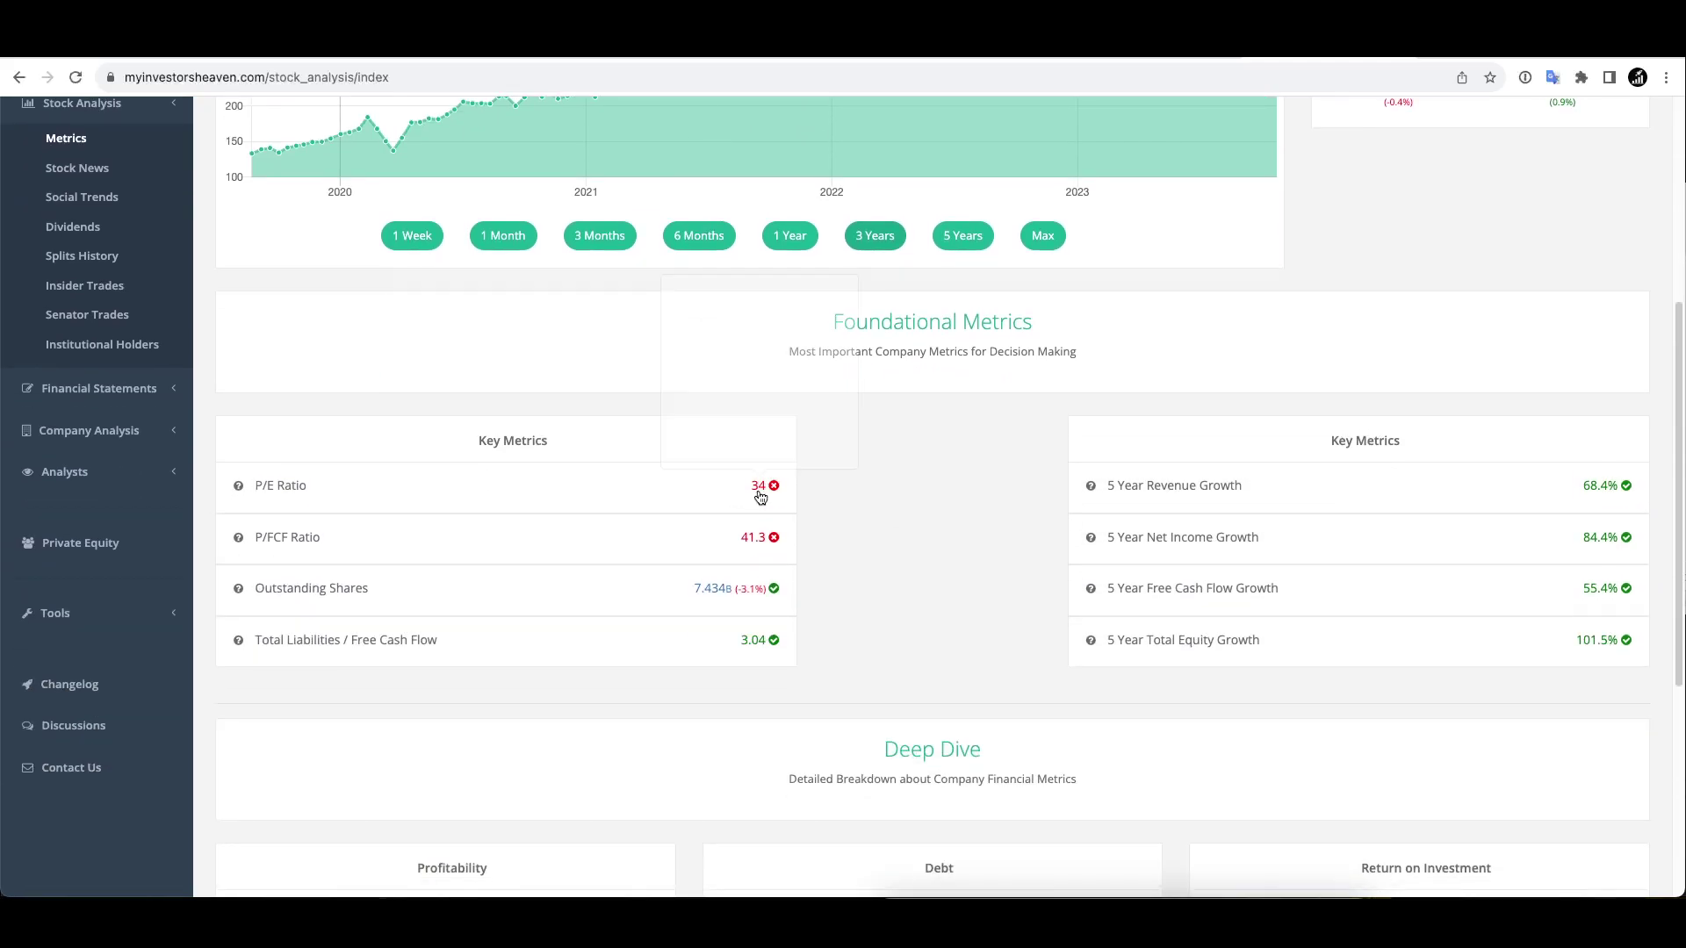
{"action": "scroll", "coordinate": [866, 507], "scroll_direction": "up", "scroll_amount": 5}
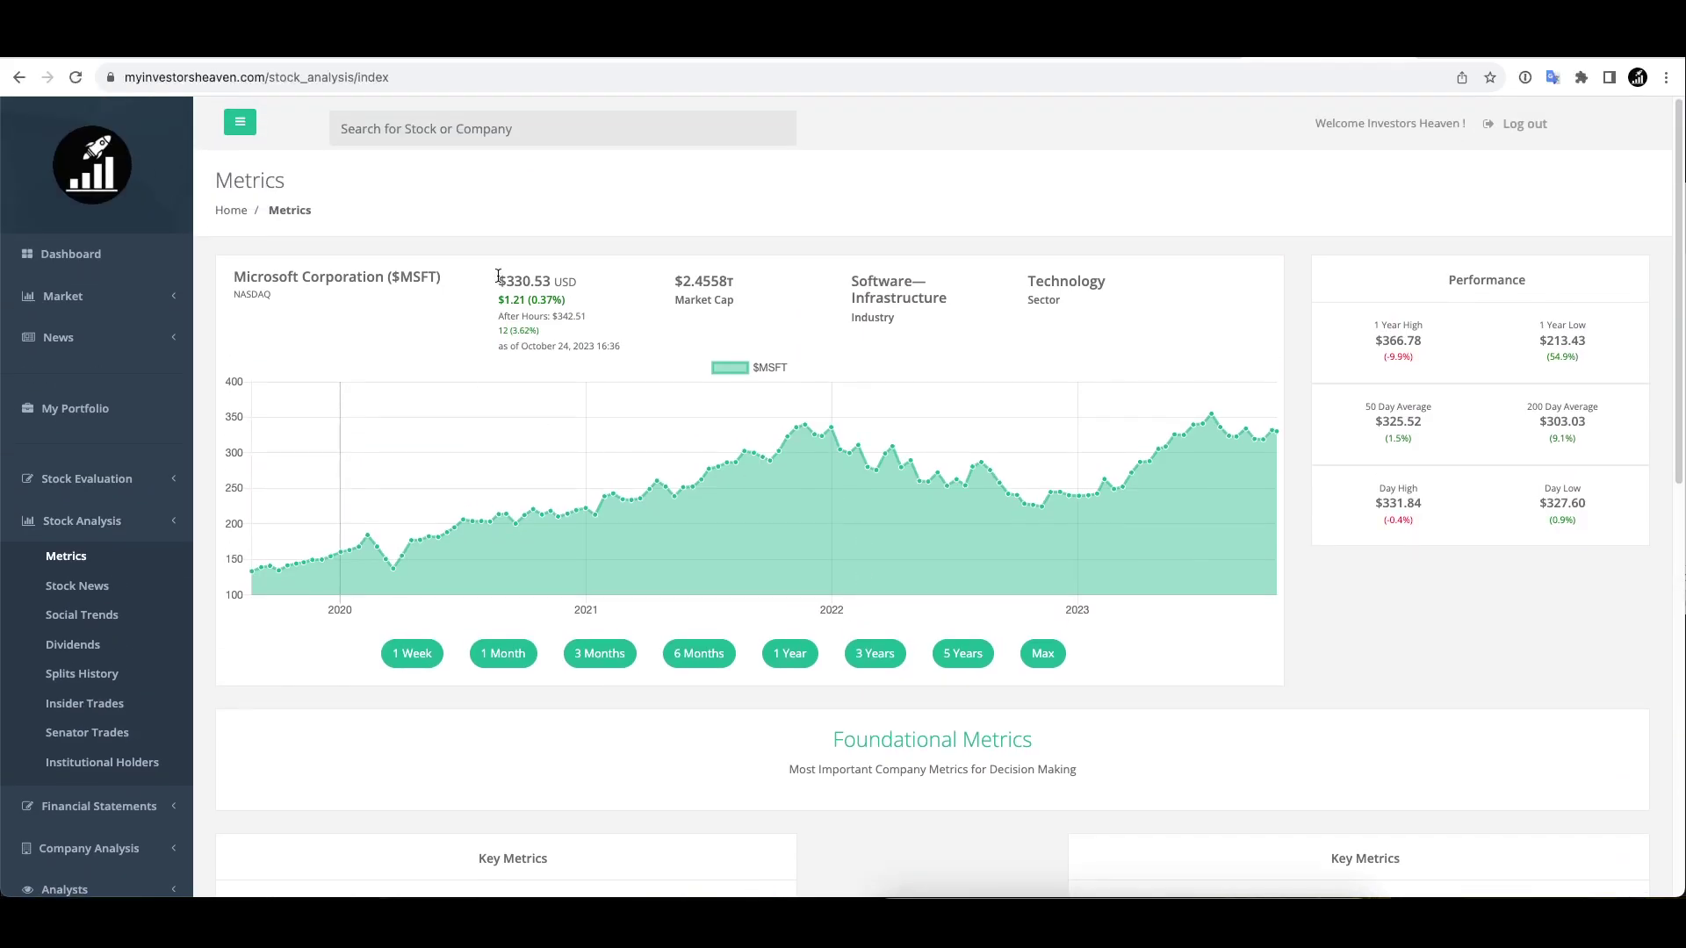
{"action": "scroll", "coordinate": [741, 497], "scroll_direction": "down", "scroll_amount": 7}
{"action": "mouse_move", "coordinate": [765, 300]}
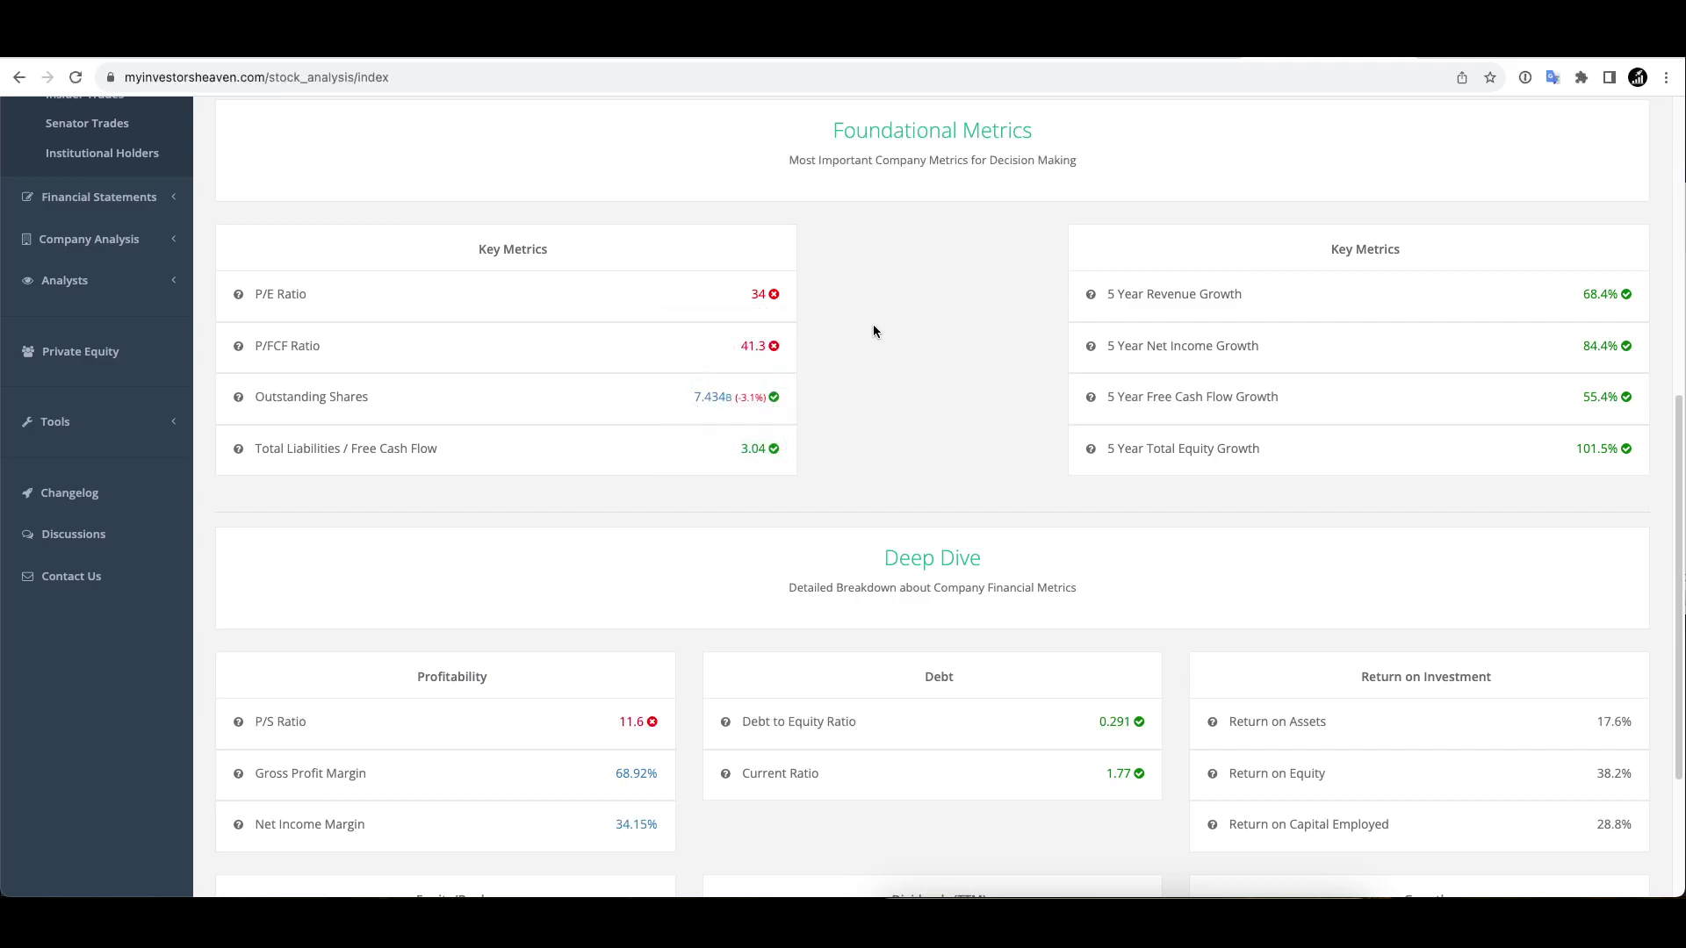
{"action": "mouse_move", "coordinate": [755, 349]}
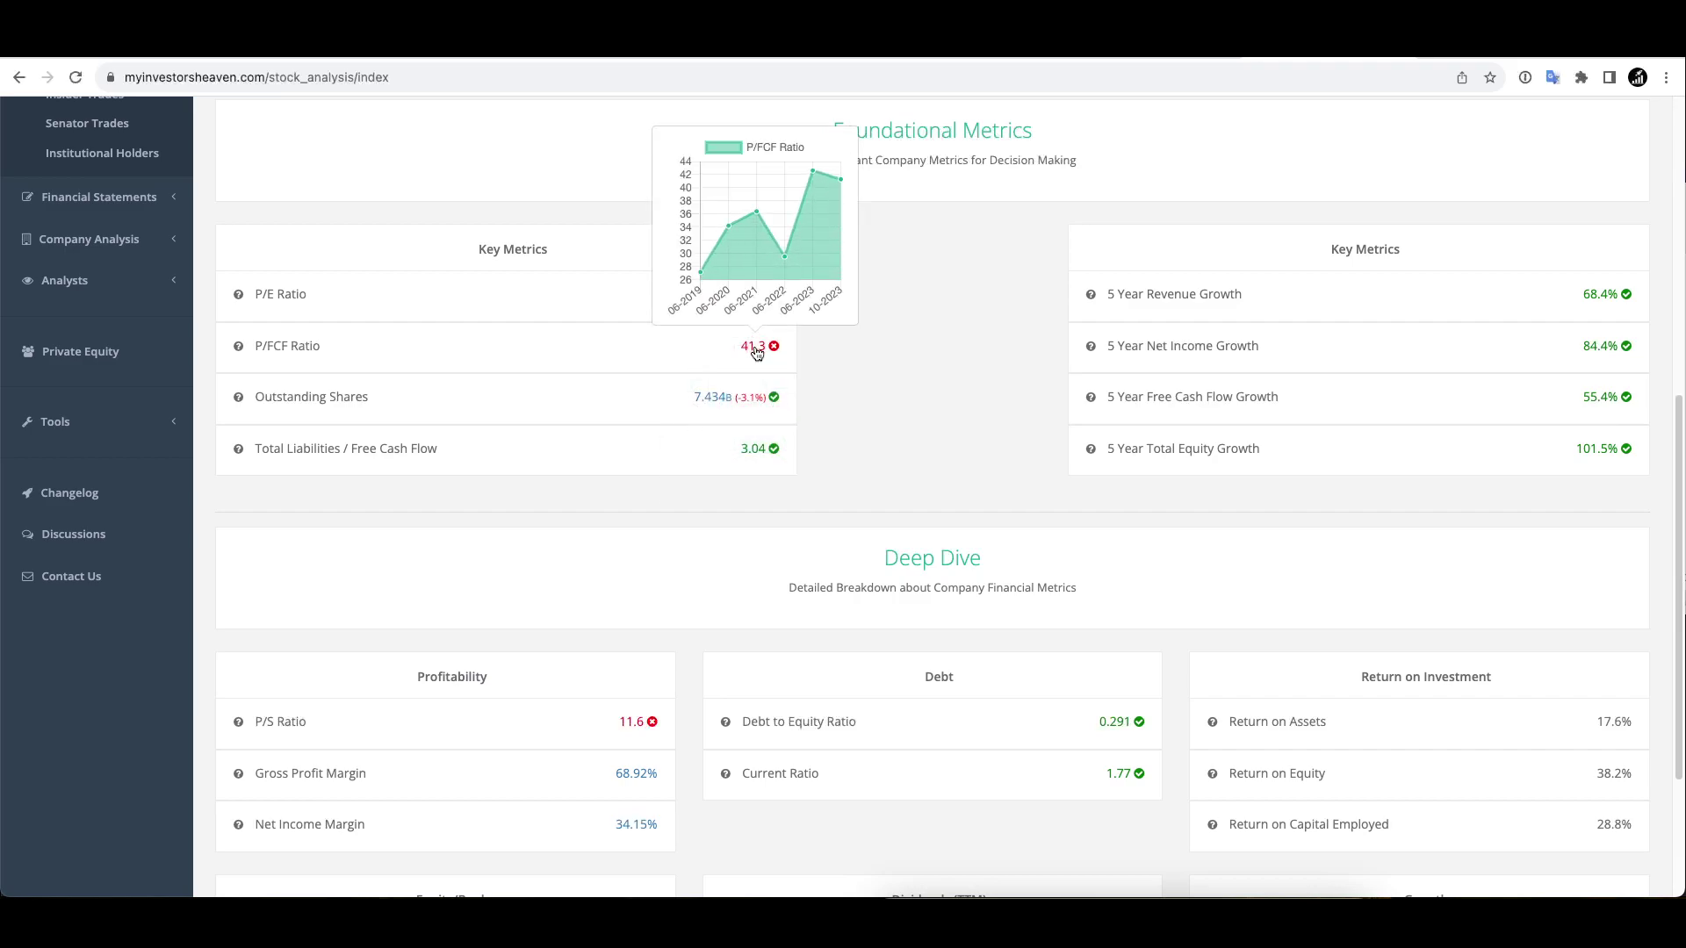
{"action": "mouse_move", "coordinate": [727, 397]}
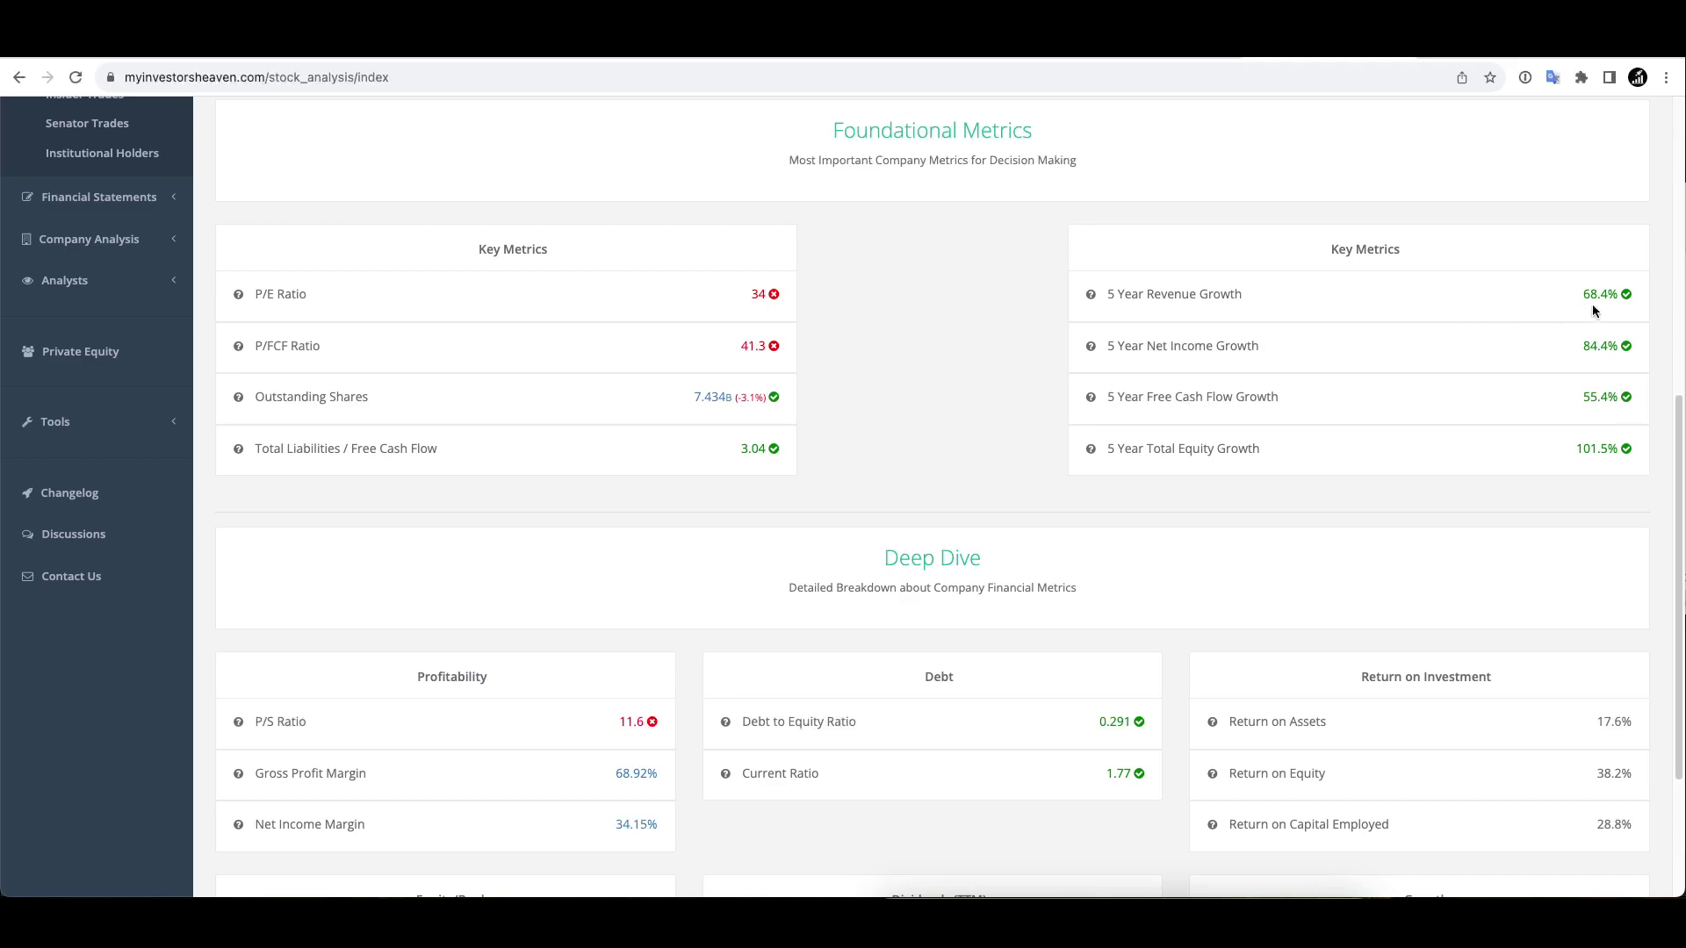
{"action": "mouse_move", "coordinate": [1594, 301]}
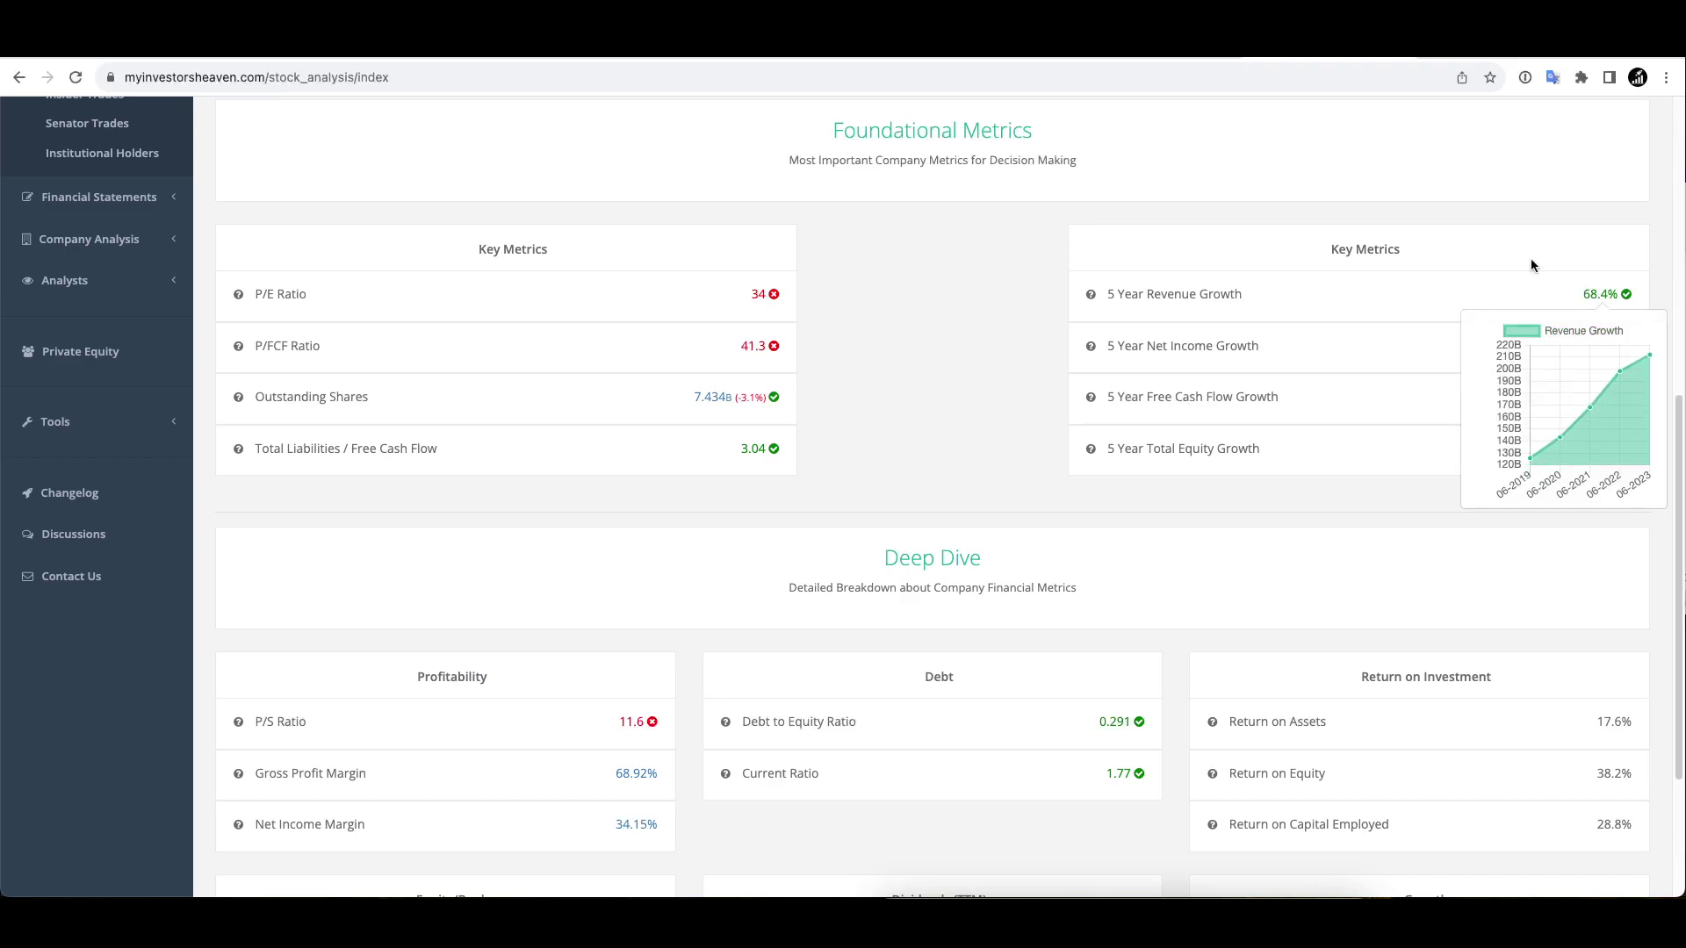
{"action": "mouse_move", "coordinate": [1586, 353]}
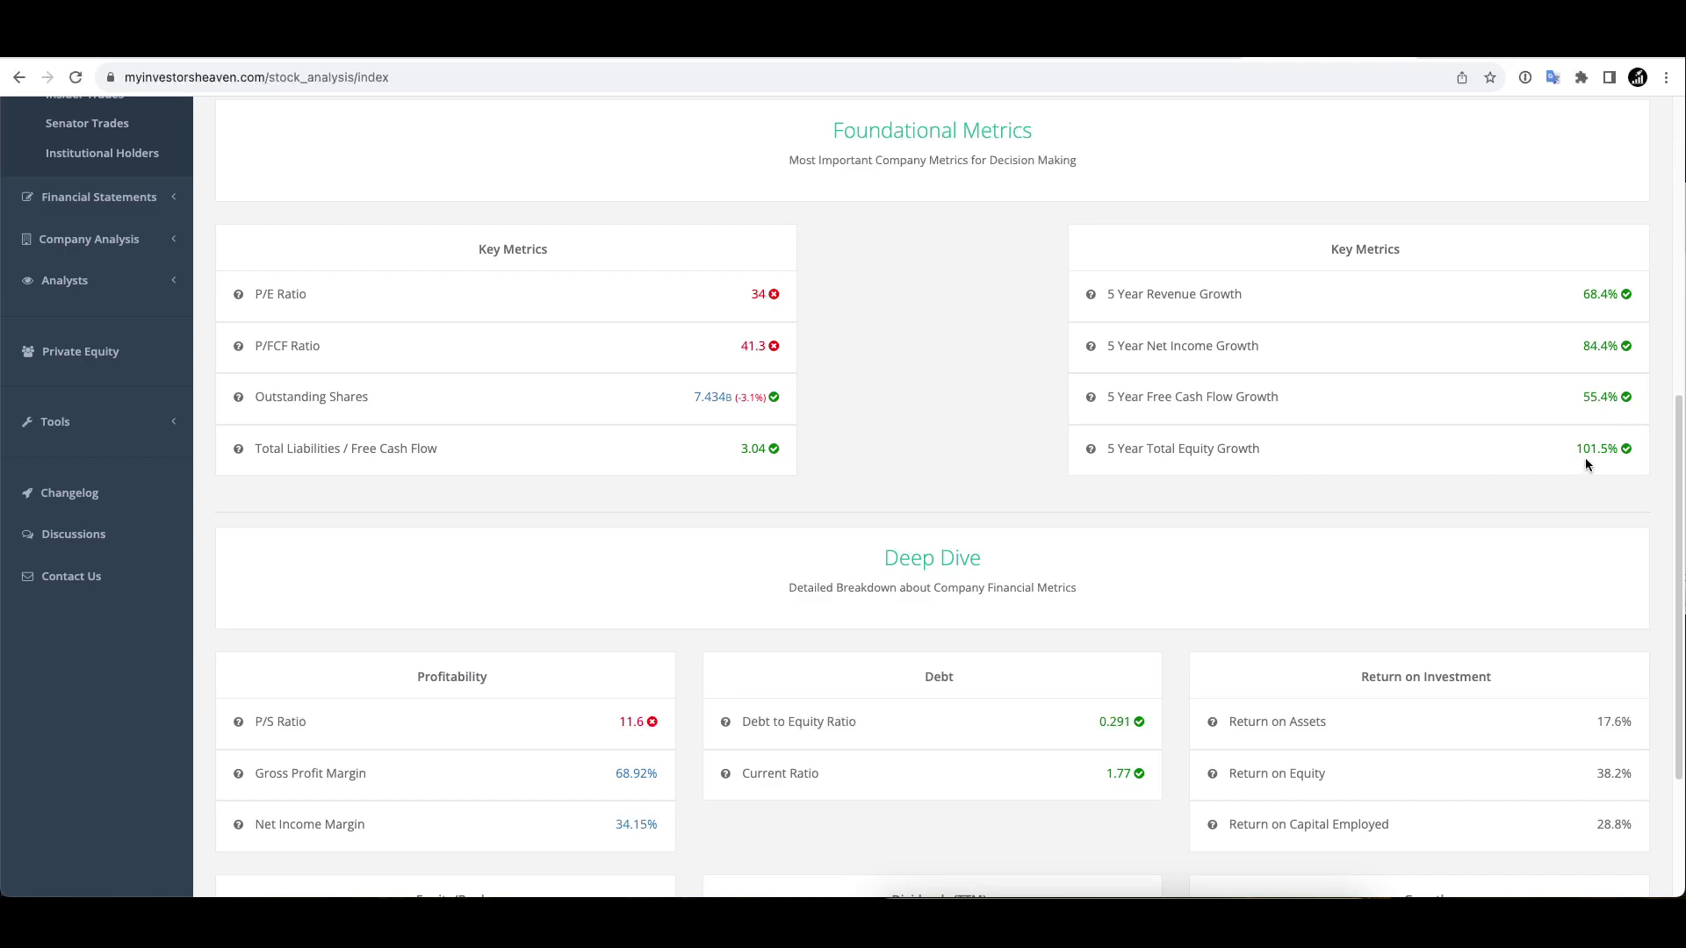
Examine Microsoft's Deep Dive metrics for profitability, debt, return on investment, equity, dividends and growth, then return to the price chart.
{"action": "scroll", "coordinate": [1497, 445], "scroll_direction": "down", "scroll_amount": 2}
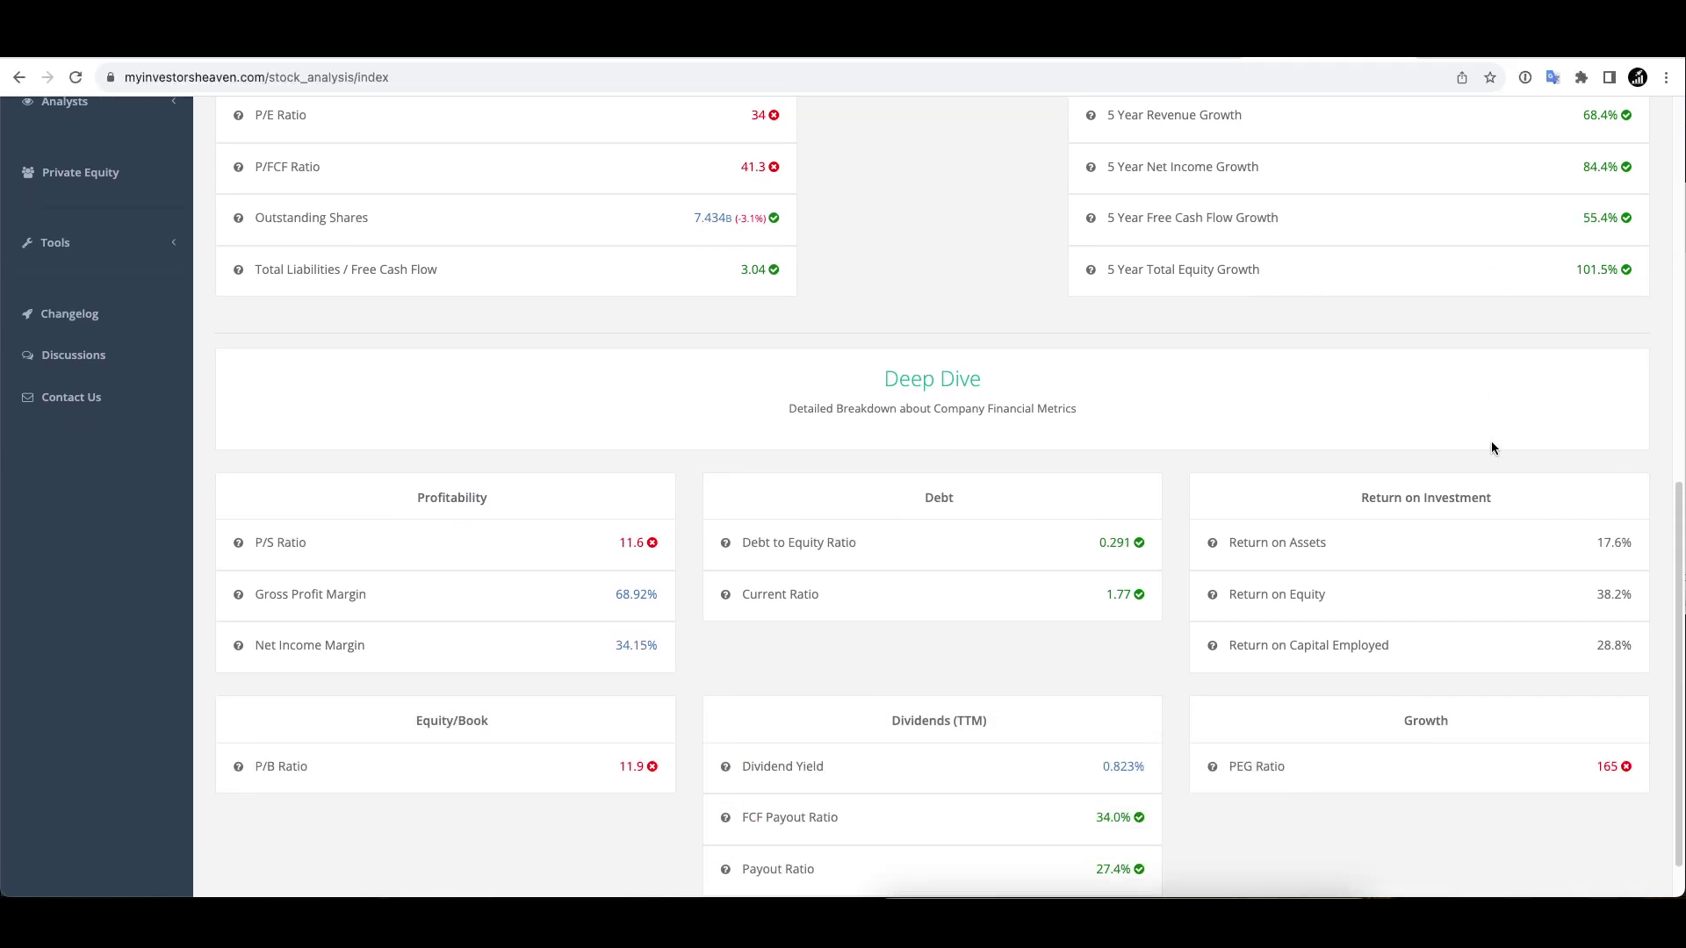
{"action": "scroll", "coordinate": [1491, 448], "scroll_direction": "down", "scroll_amount": 3}
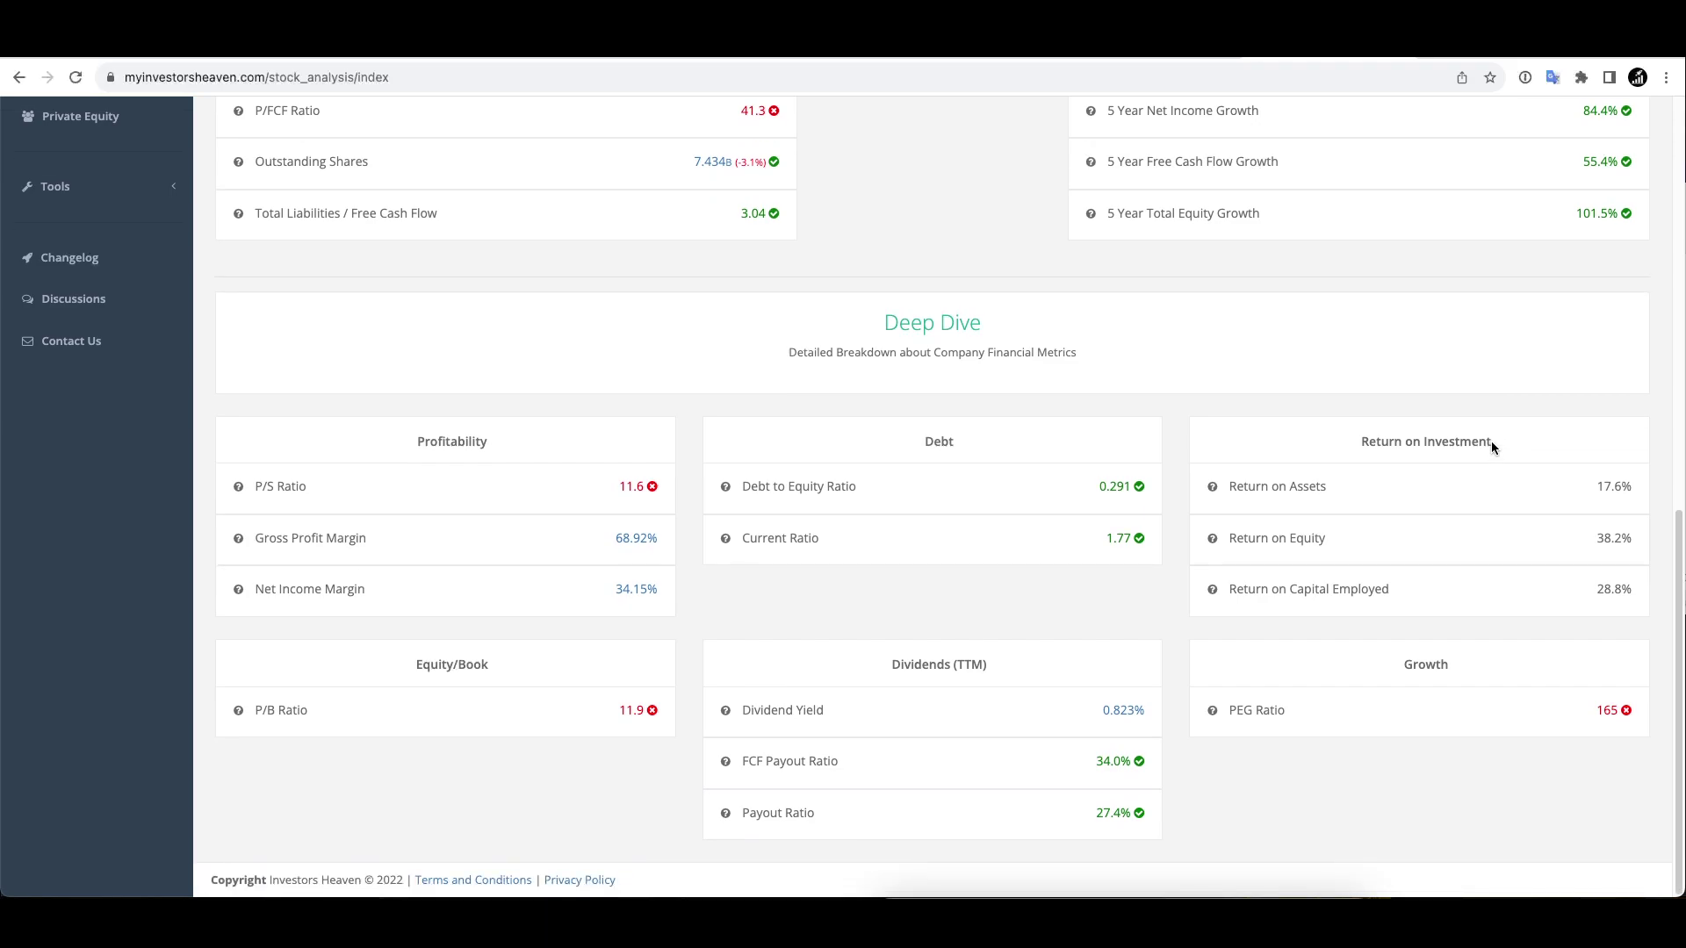
{"action": "scroll", "coordinate": [1400, 439], "scroll_direction": "up", "scroll_amount": 4}
{"action": "scroll", "coordinate": [1399, 445], "scroll_direction": "up", "scroll_amount": 5}
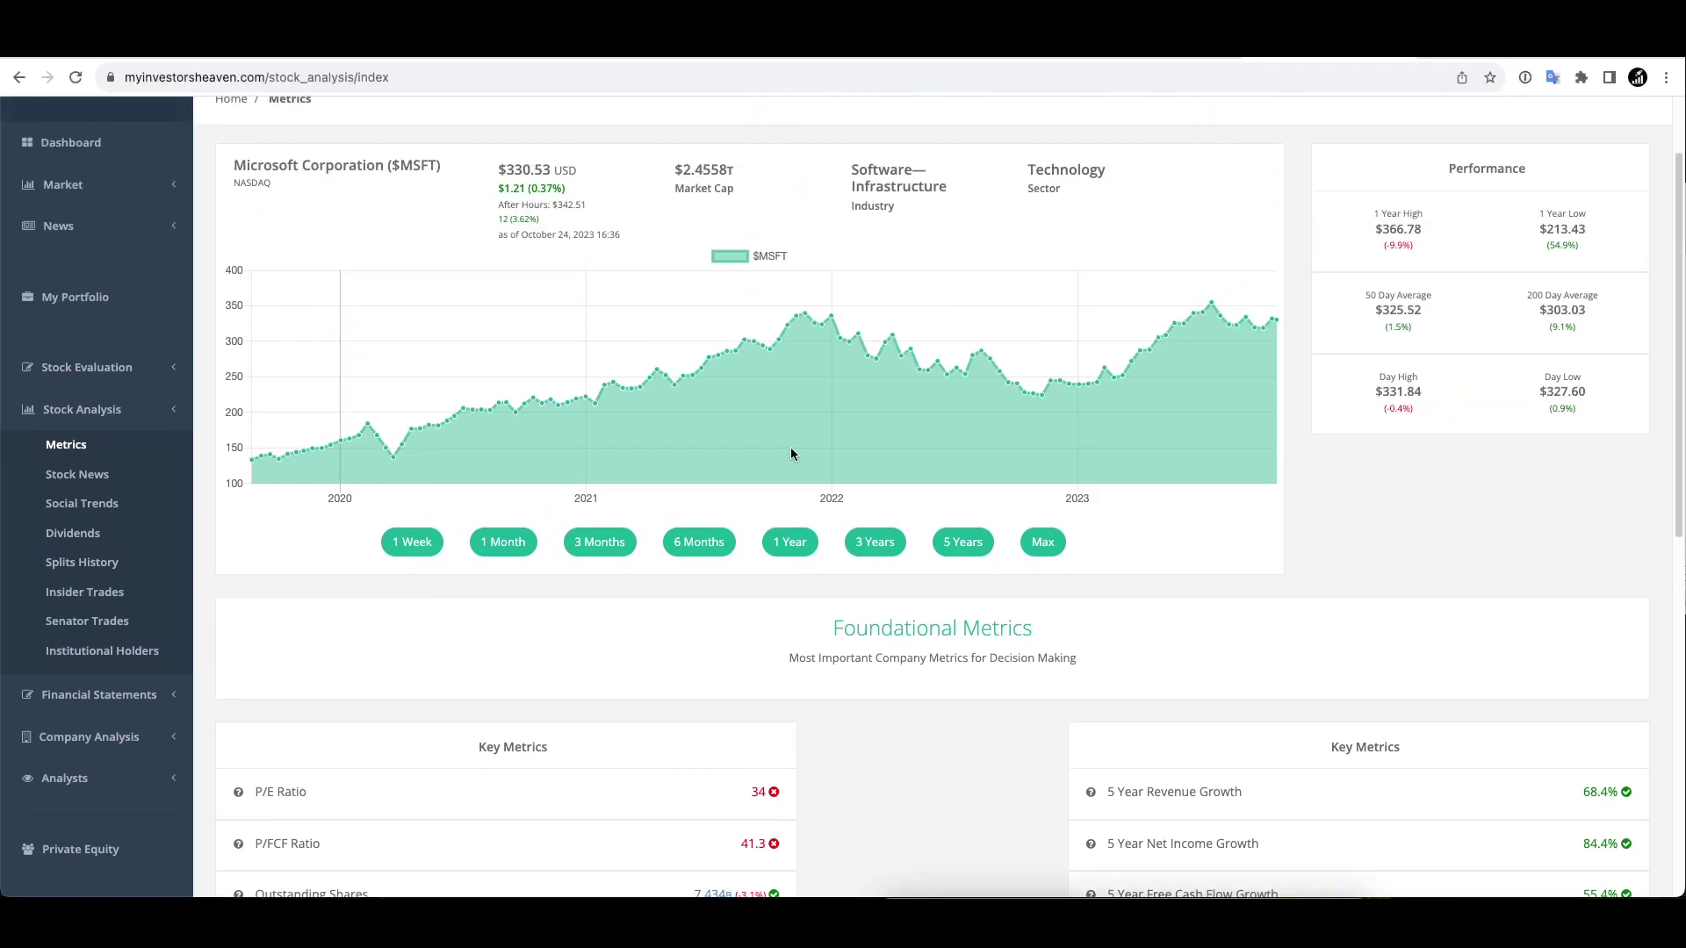
Open the Stock Evaluator (DCF) for Microsoft and review its FY 2019 to FY 2023 figures and the averages.
{"action": "left_click", "coordinate": [118, 385]}
{"action": "left_click", "coordinate": [113, 406]}
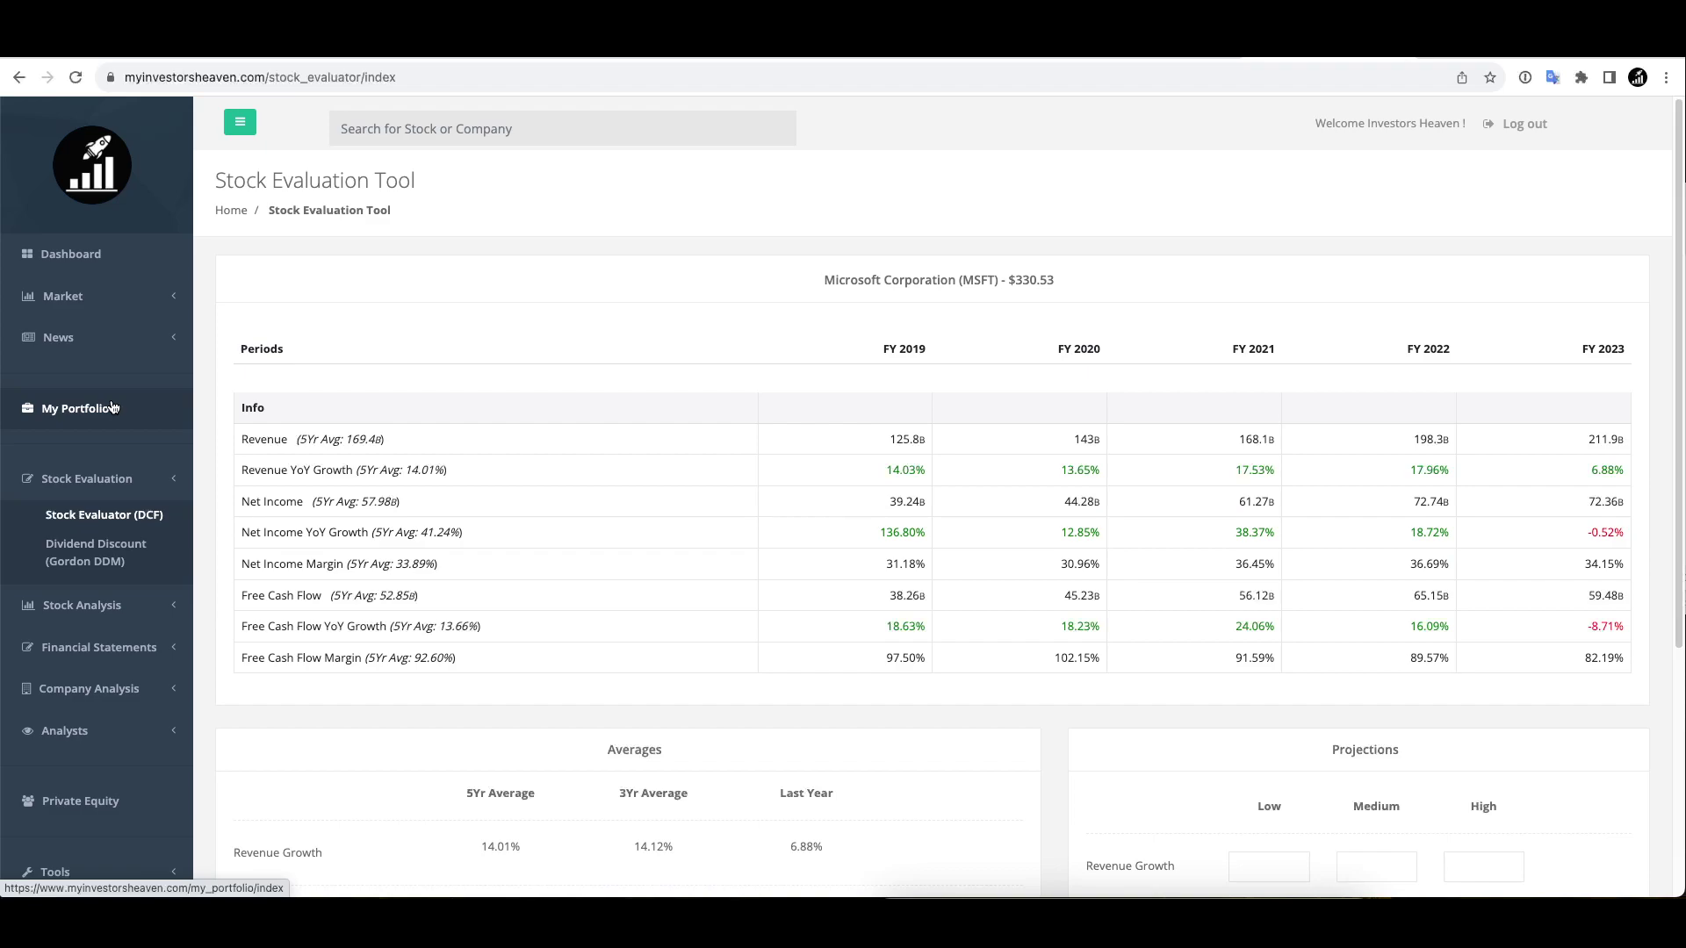
{"action": "scroll", "coordinate": [704, 629], "scroll_direction": "down", "scroll_amount": 3}
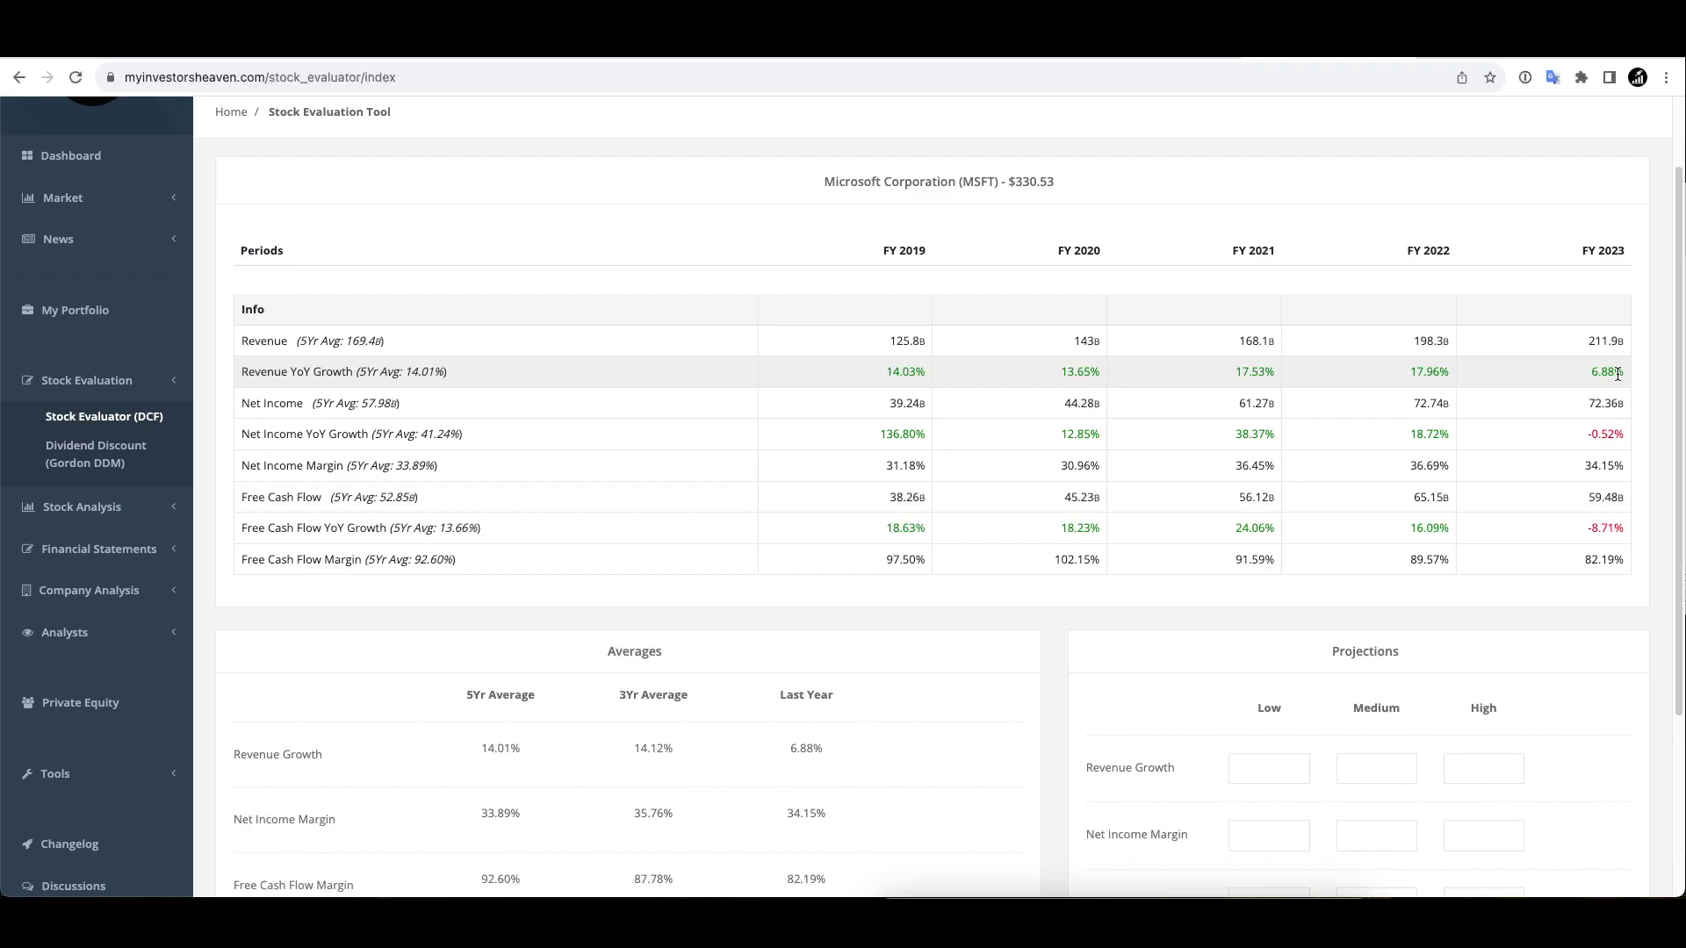
{"action": "scroll", "coordinate": [795, 428], "scroll_direction": "down", "scroll_amount": 5}
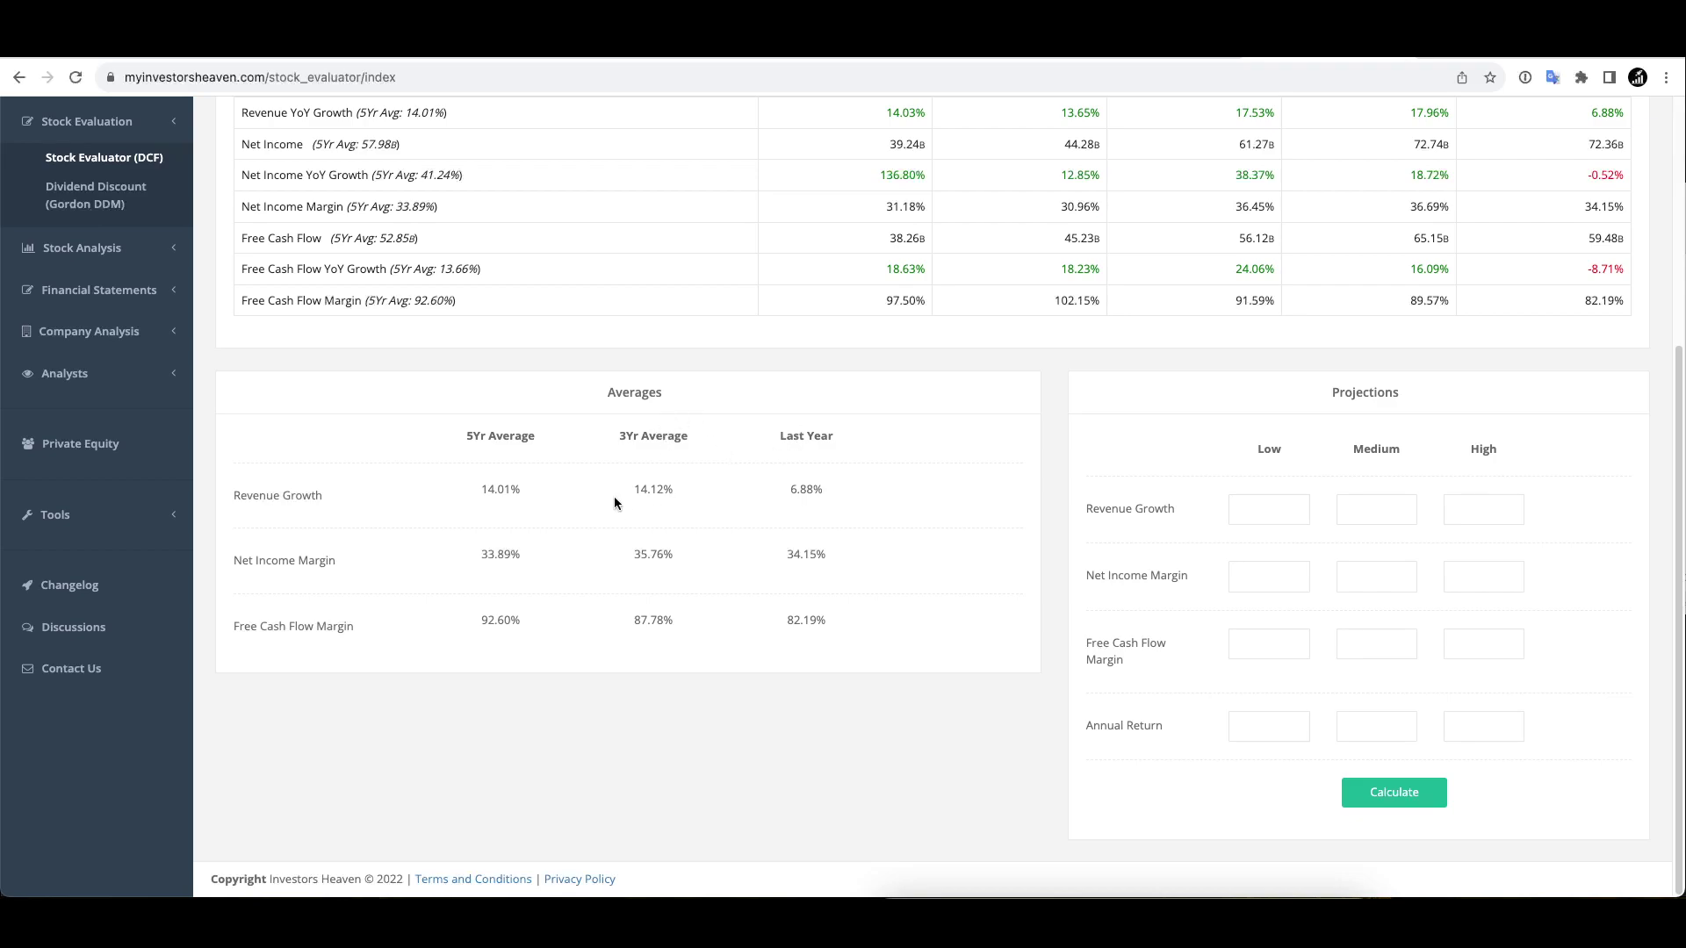
{"action": "scroll", "coordinate": [683, 504], "scroll_direction": "up", "scroll_amount": 3}
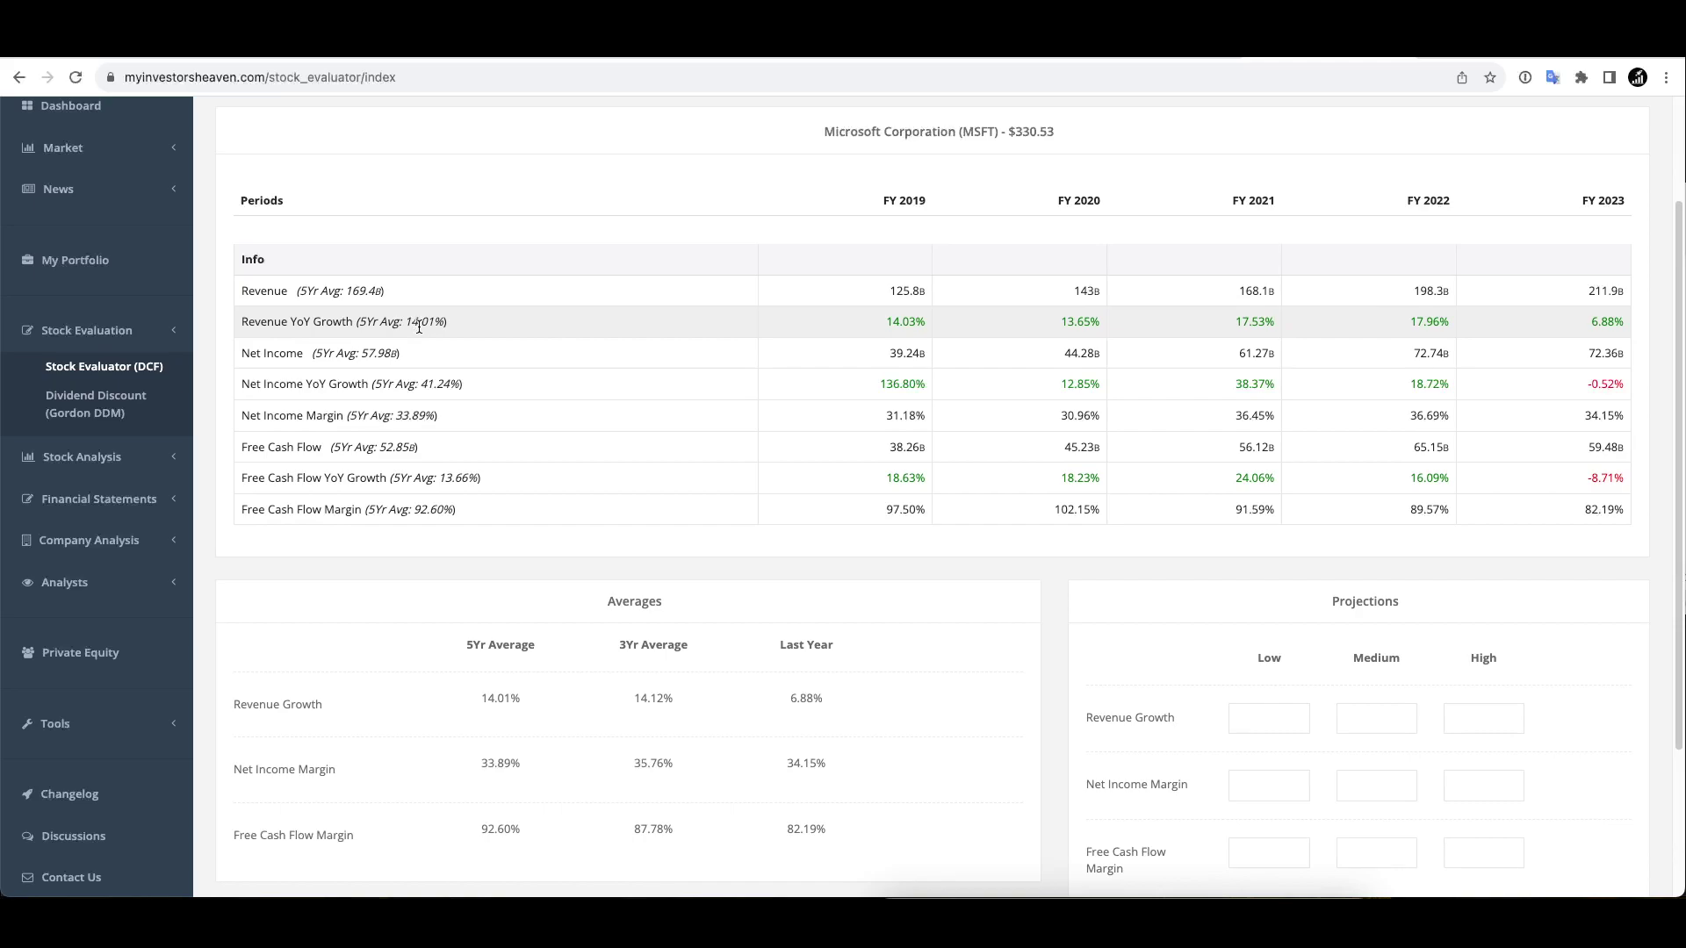
{"action": "scroll", "coordinate": [445, 341], "scroll_direction": "down", "scroll_amount": 1}
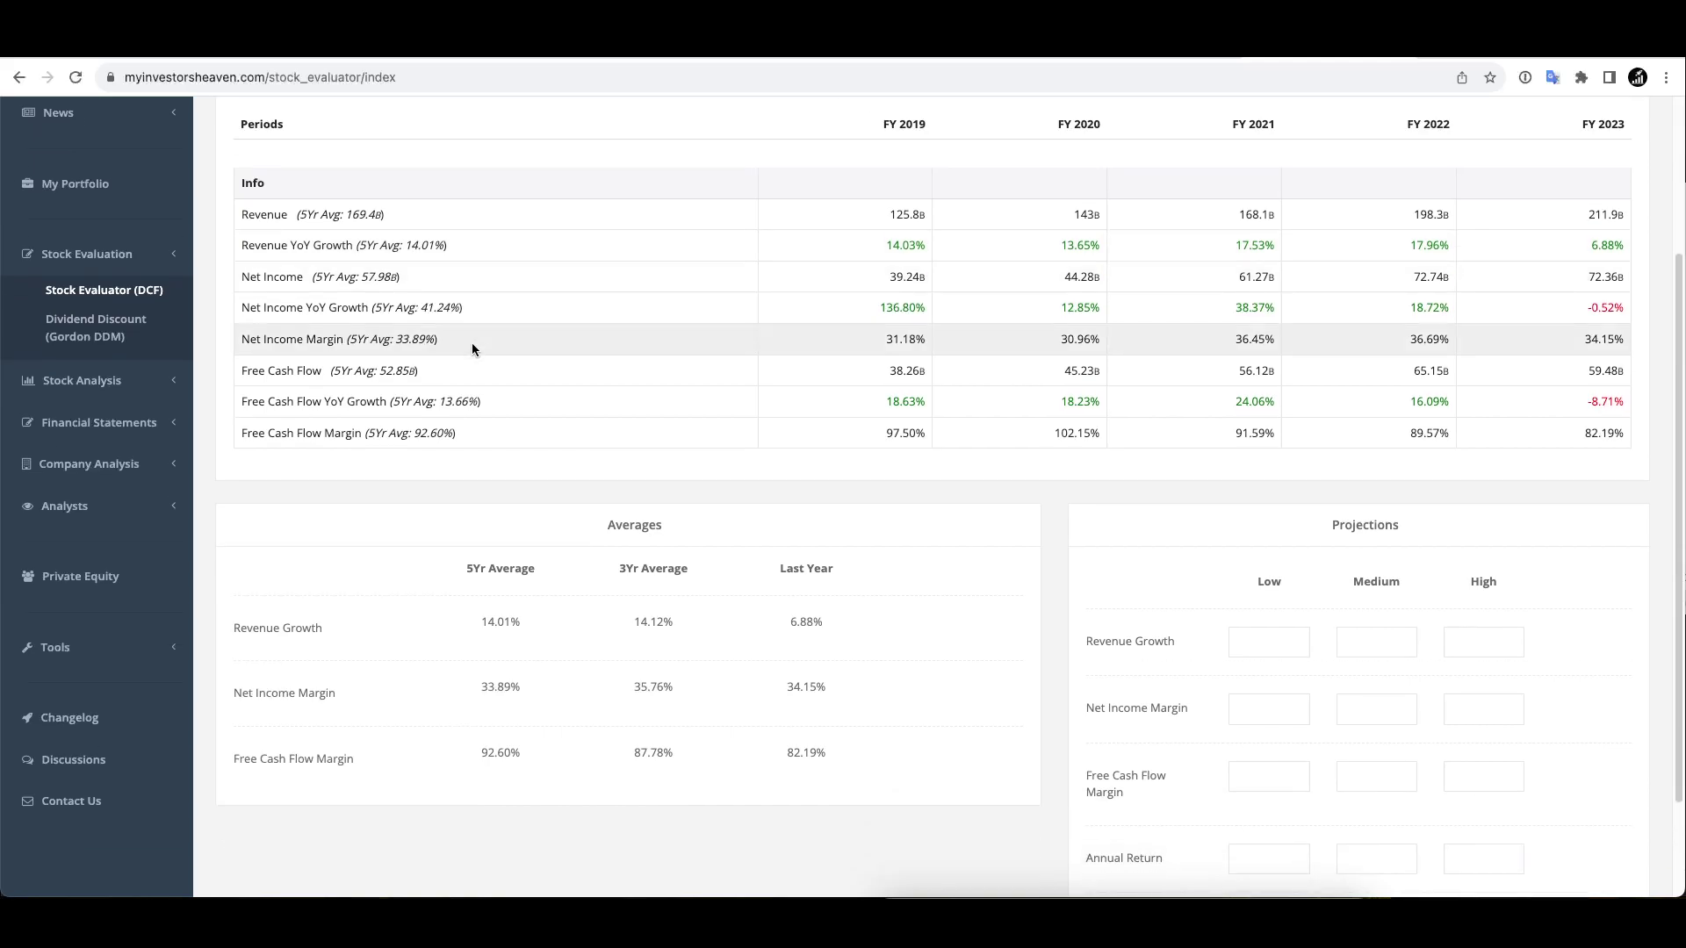
{"action": "scroll", "coordinate": [614, 387], "scroll_direction": "down", "scroll_amount": 1}
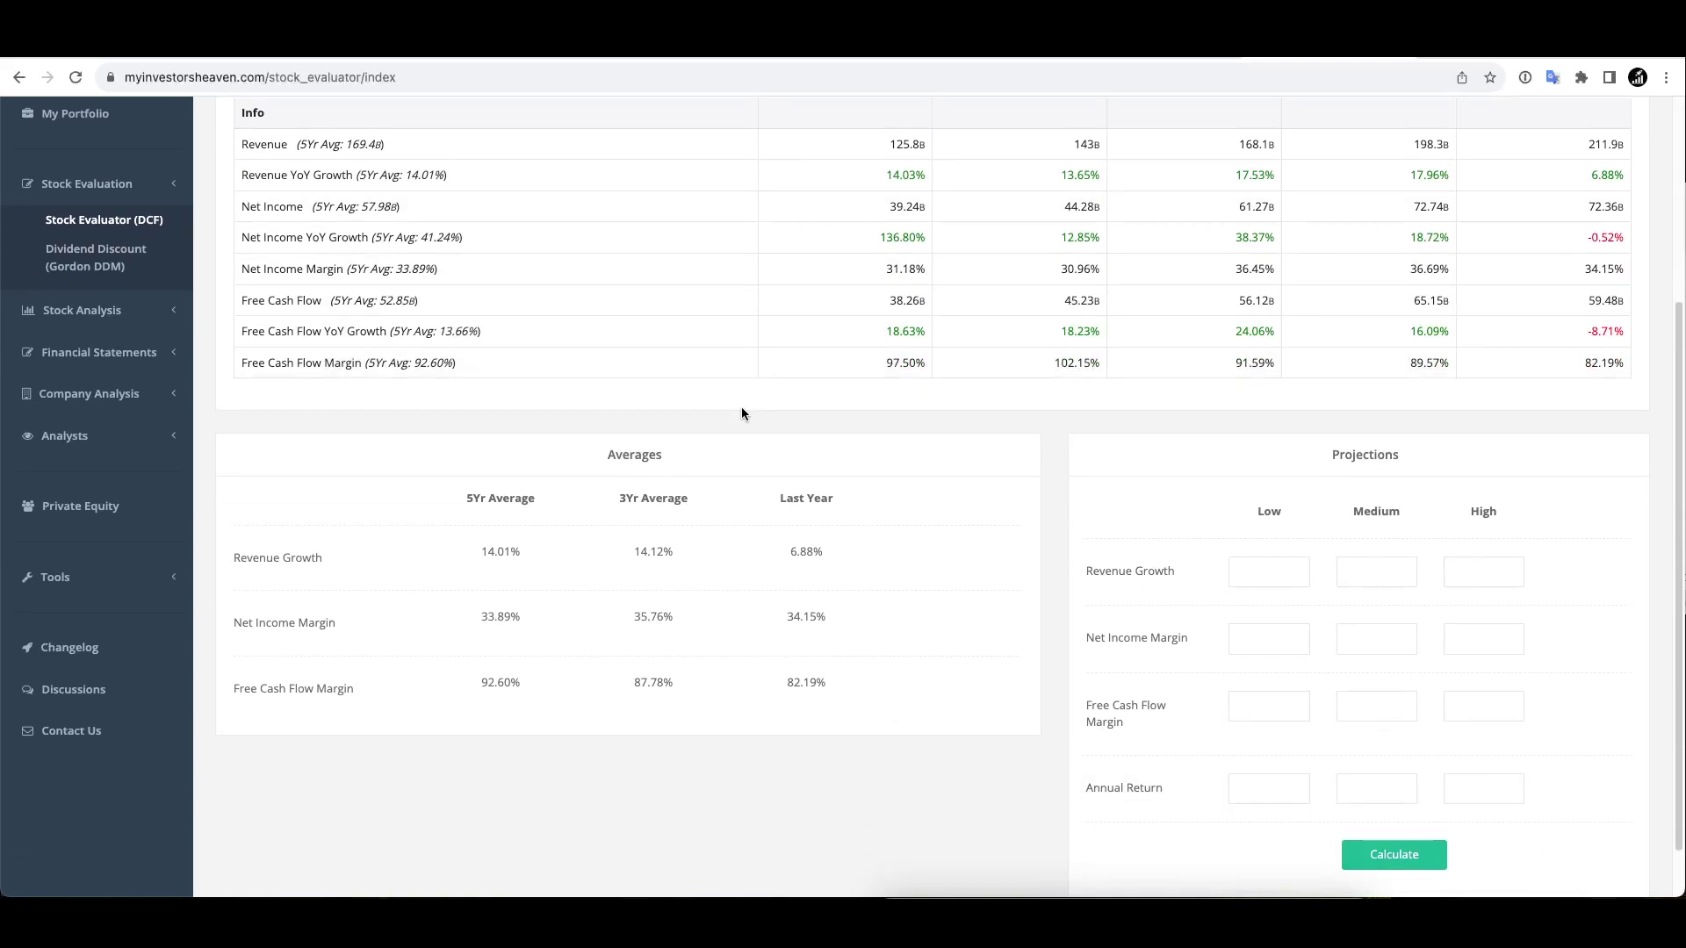
{"action": "scroll", "coordinate": [743, 413], "scroll_direction": "down", "scroll_amount": 1}
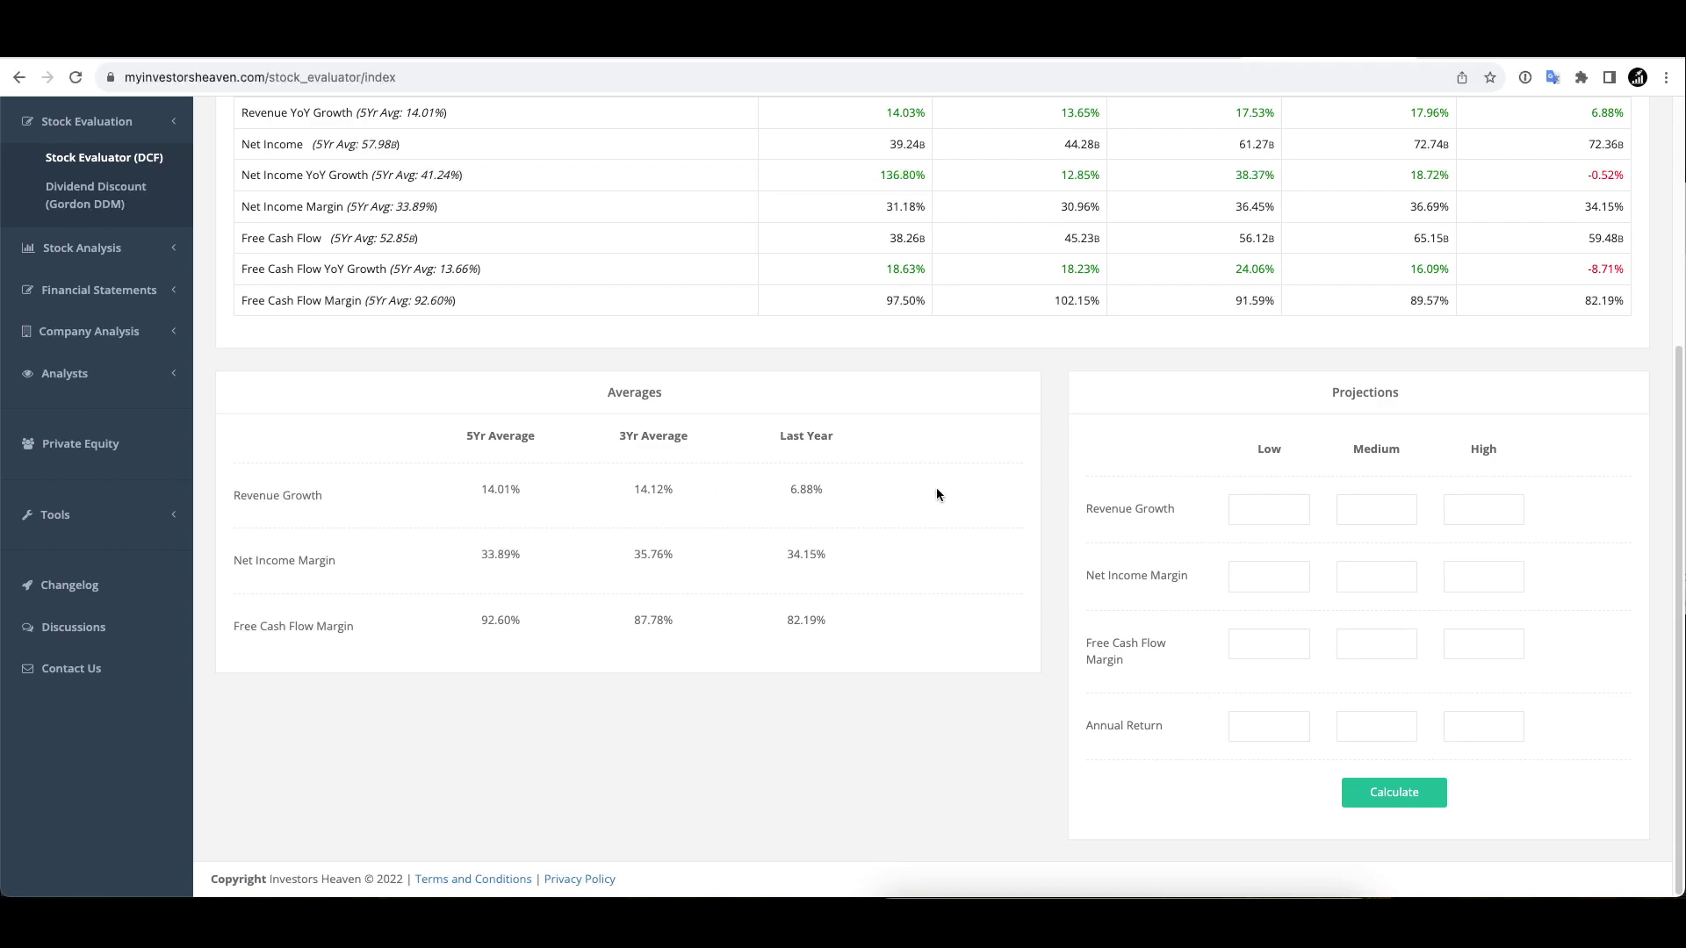
Set the Revenue Growth projections to 8 low, 10 medium and 12 high.
{"action": "left_click", "coordinate": [1231, 510]}
{"action": "type", "text": "8"}
{"action": "key", "text": "Tab"}
{"action": "type", "text": "10"}
{"action": "key", "text": "Tab"}
{"action": "type", "text": "12"}
Activate the low Net Income Margin projection for entry and check Microsoft's net income margins by fiscal year.
{"action": "left_click", "coordinate": [1237, 572]}
{"action": "scroll", "coordinate": [488, 502], "scroll_direction": "up", "scroll_amount": 3}
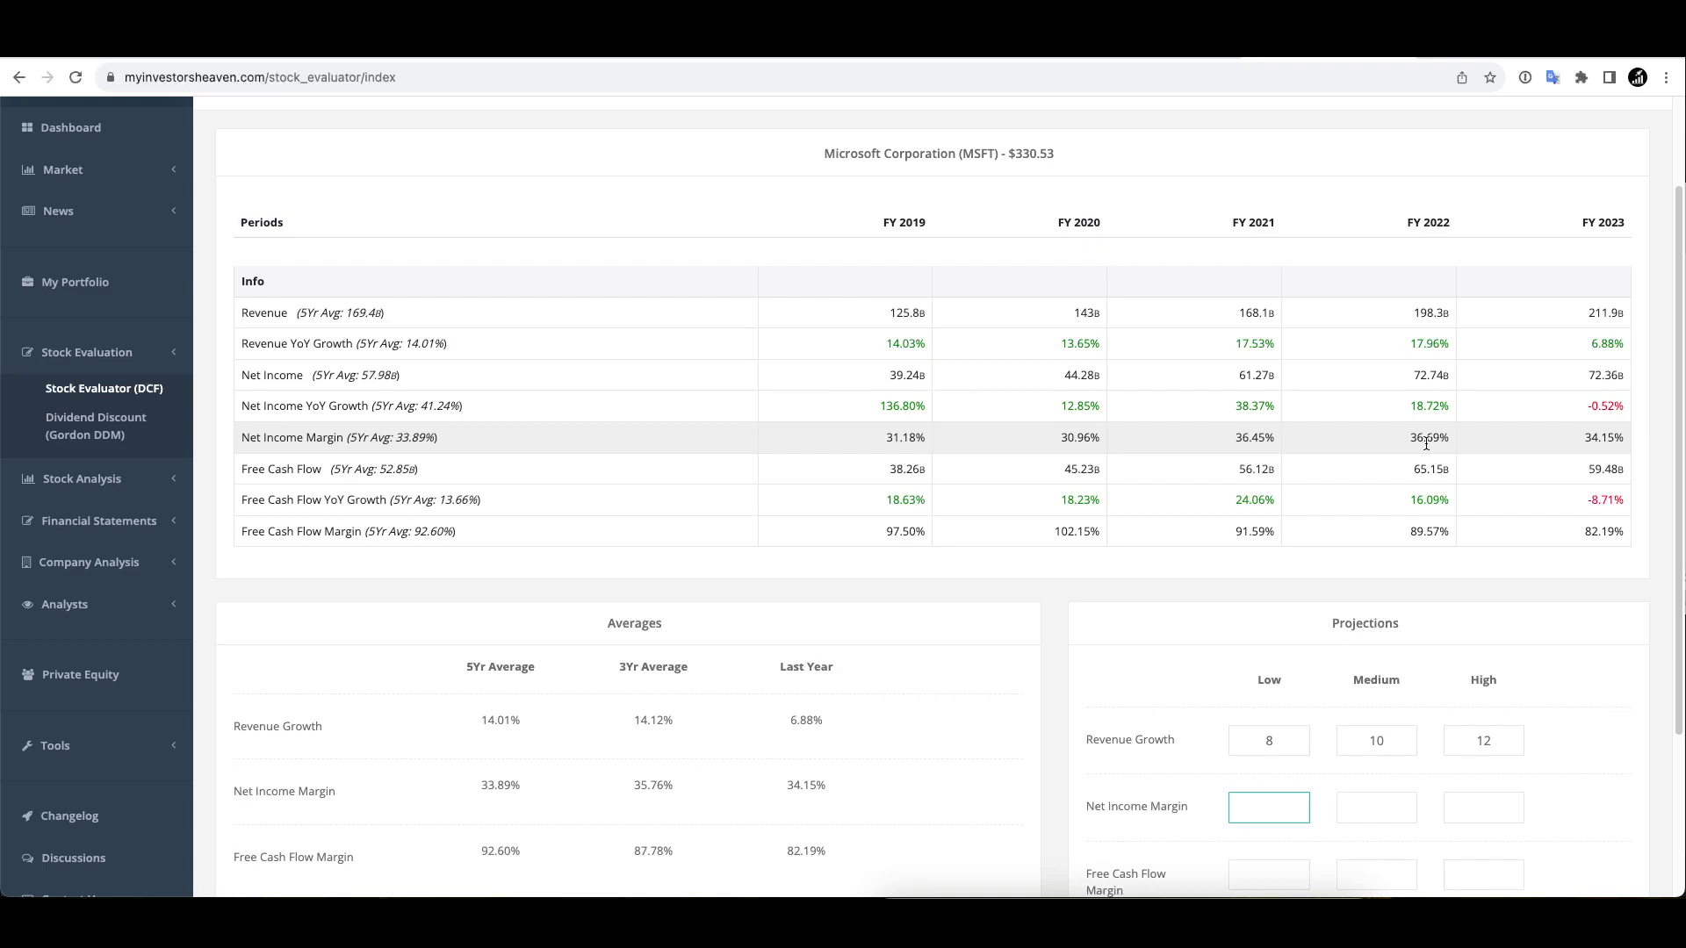
{"action": "scroll", "coordinate": [1300, 581], "scroll_direction": "down", "scroll_amount": 5}
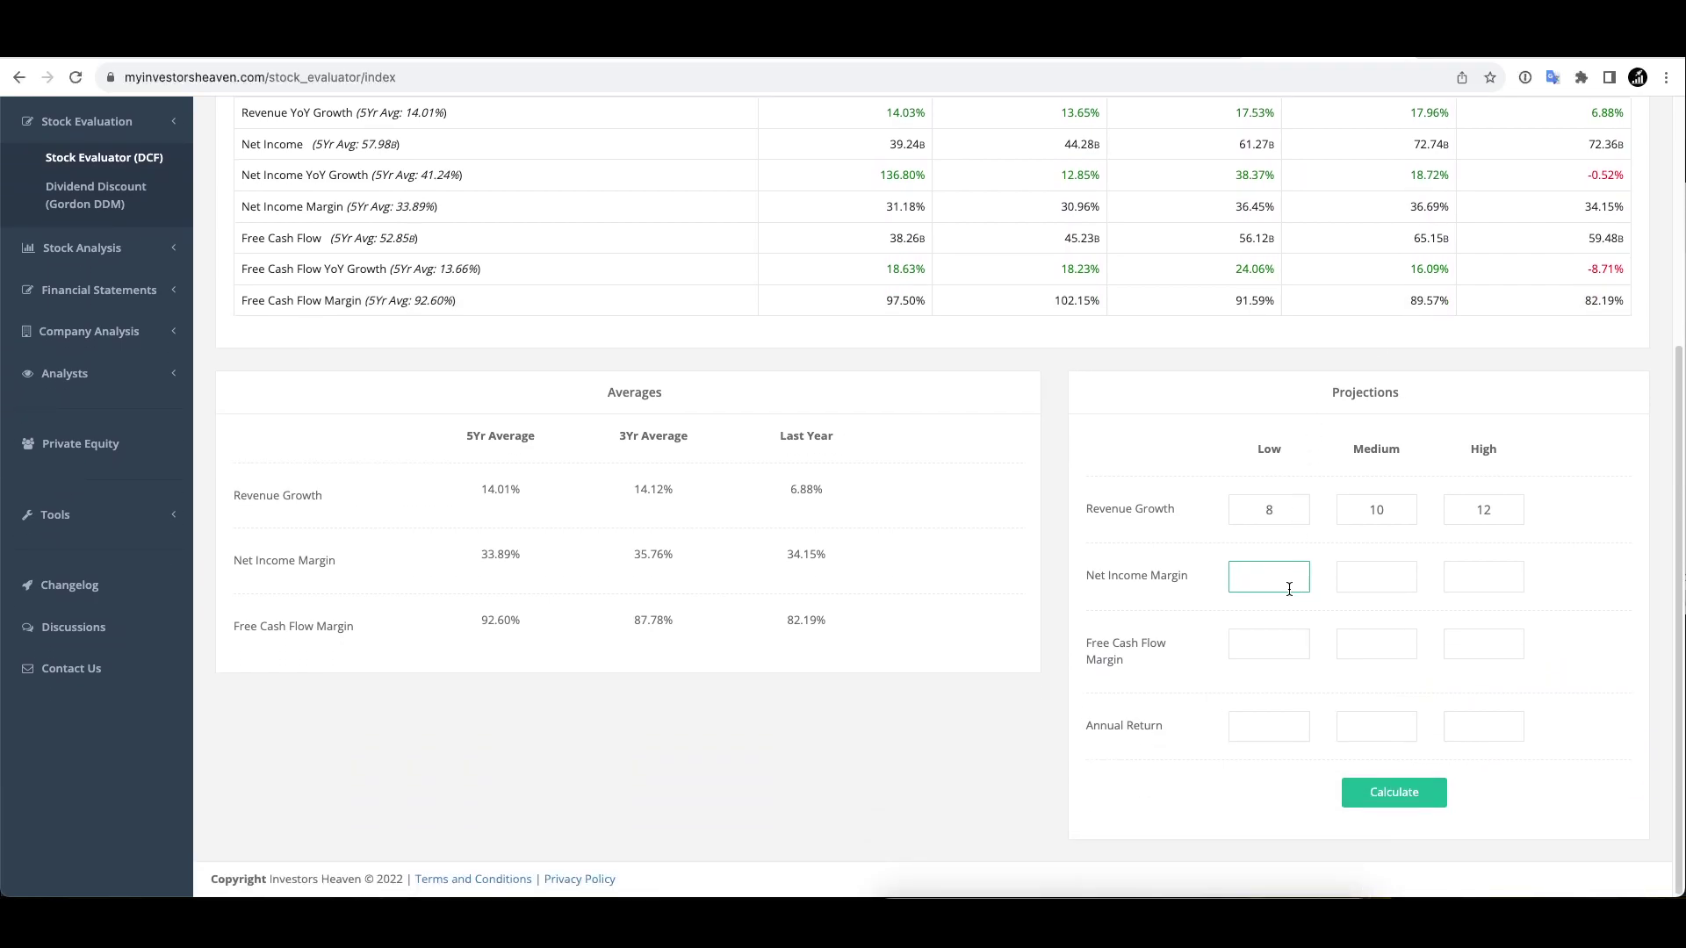
{"action": "type", "text": "30"}
{"action": "type", "text": "3"}
{"action": "key", "text": "BackSpace"}
{"action": "key", "text": "BackSpace"}
{"action": "key", "text": "BackSpace"}
Set the Net Income Margin projections to 28 low, 30 medium and 32 high.
{"action": "type", "text": "28"}
{"action": "key", "text": "Tab"}
{"action": "type", "text": "30"}
{"action": "key", "text": "Tab"}
{"action": "type", "text": "32"}
{"action": "key", "text": "Tab"}
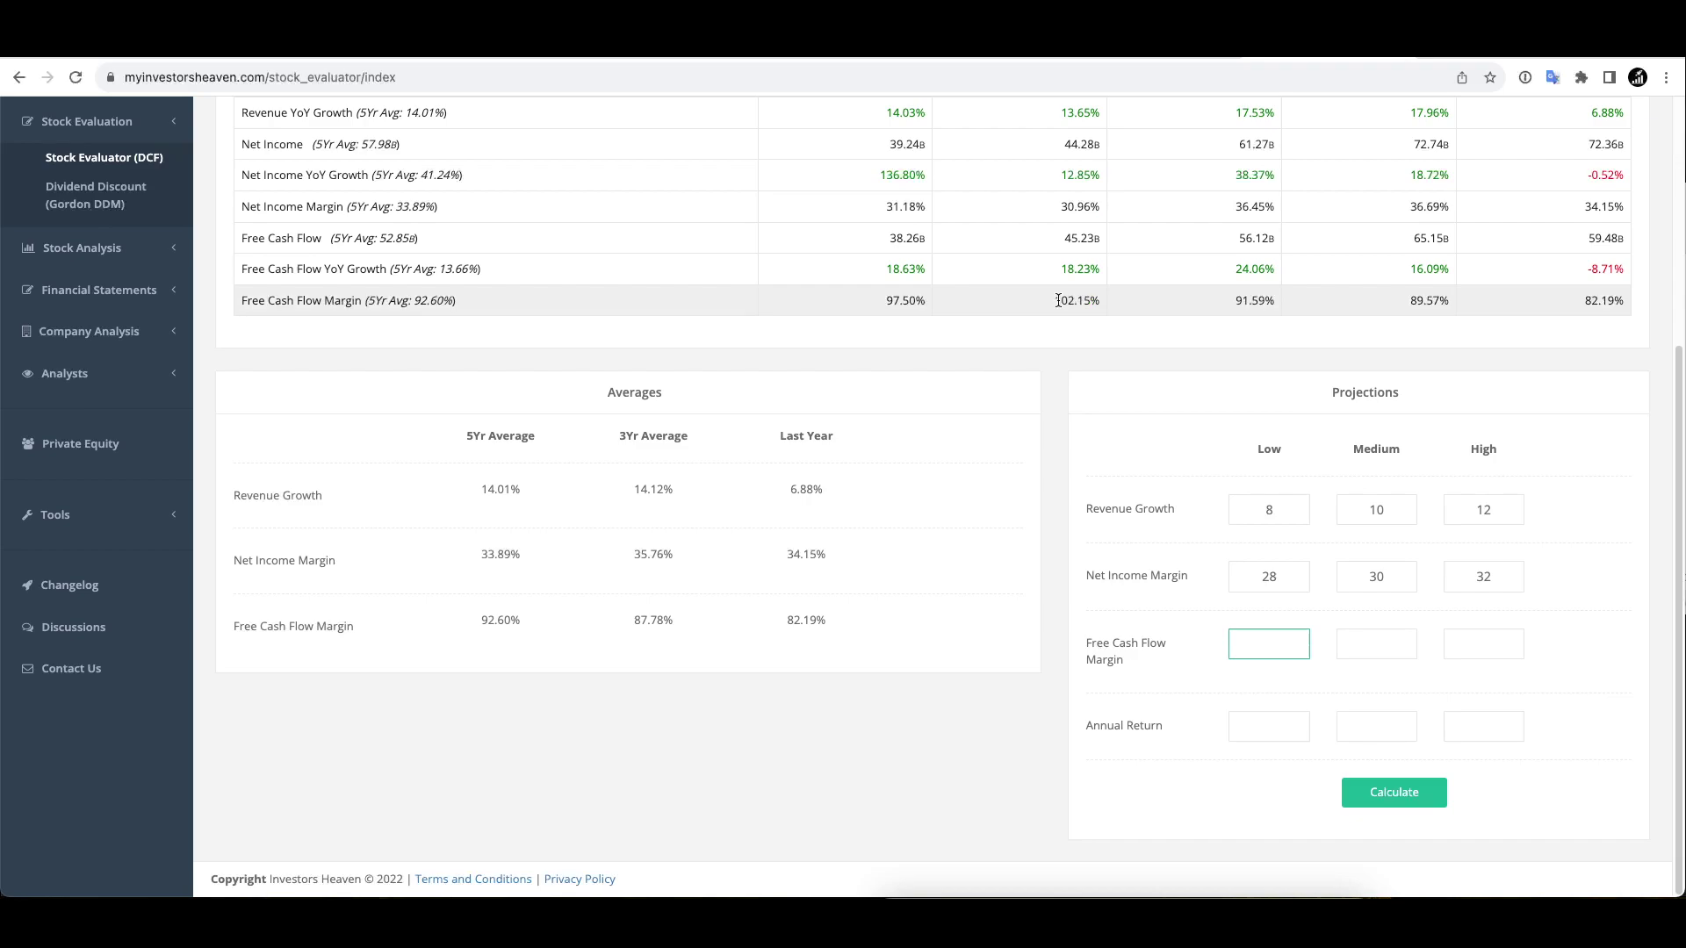
Set the Free Cash Flow Margin projections to 80 low, 85 medium and 90 high.
{"action": "type", "text": "80"}
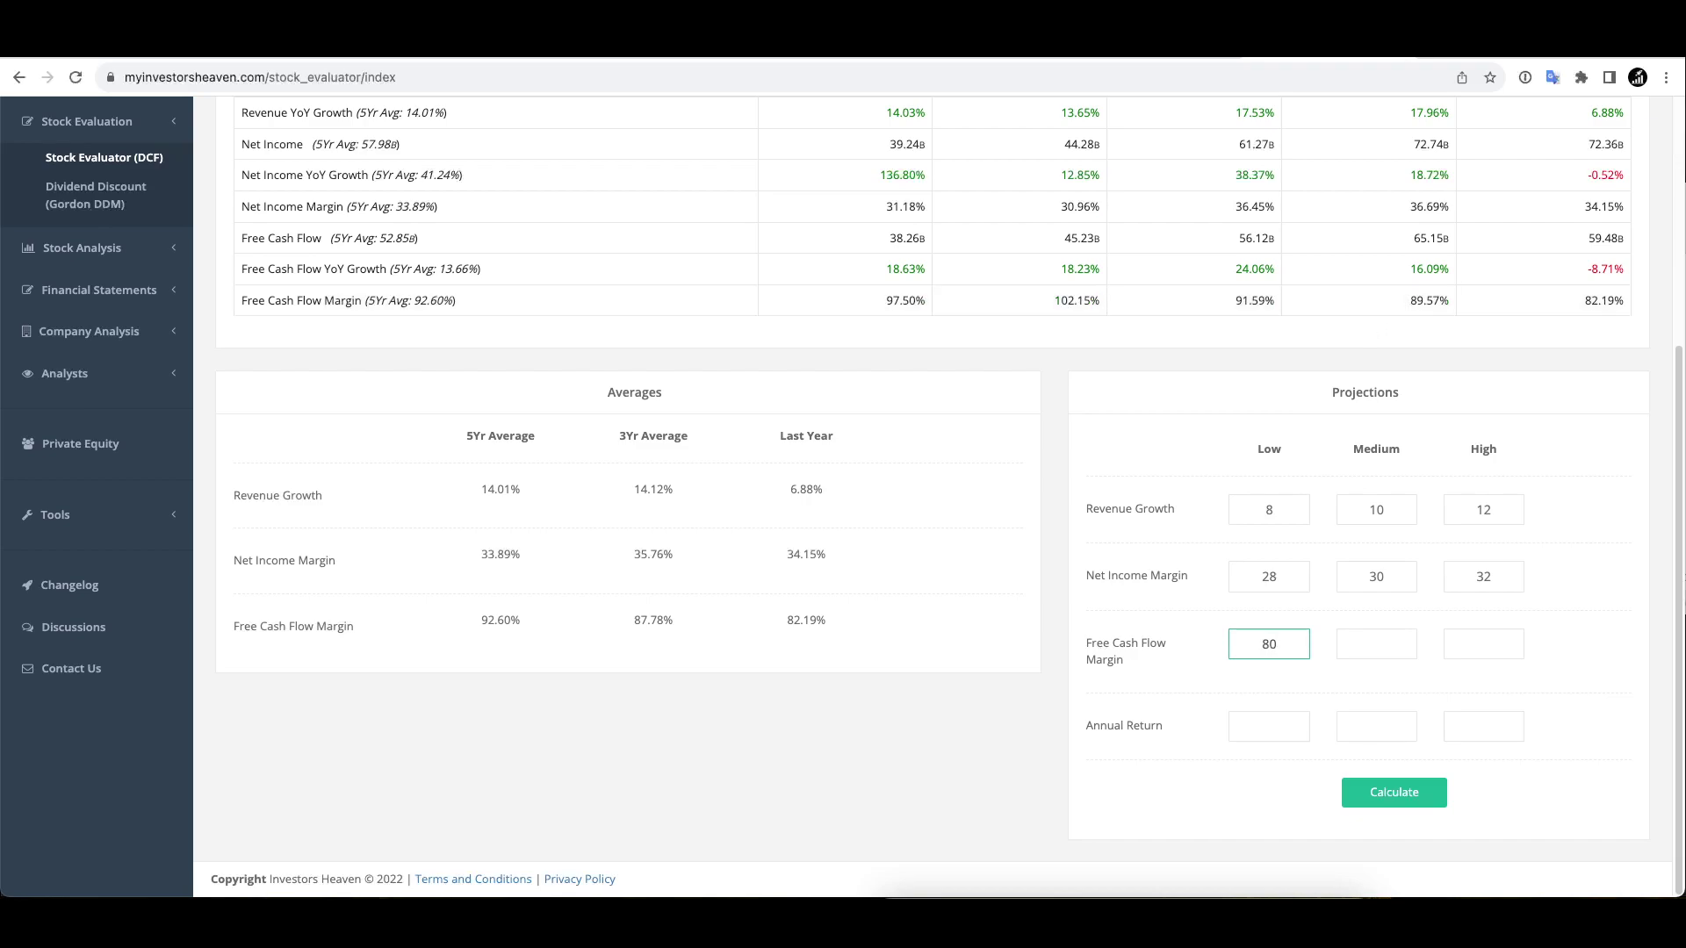
{"action": "key", "text": "Tab"}
{"action": "type", "text": "85"}
{"action": "key", "text": "Tab"}
{"action": "type", "text": "90"}
{"action": "key", "text": "Tab"}
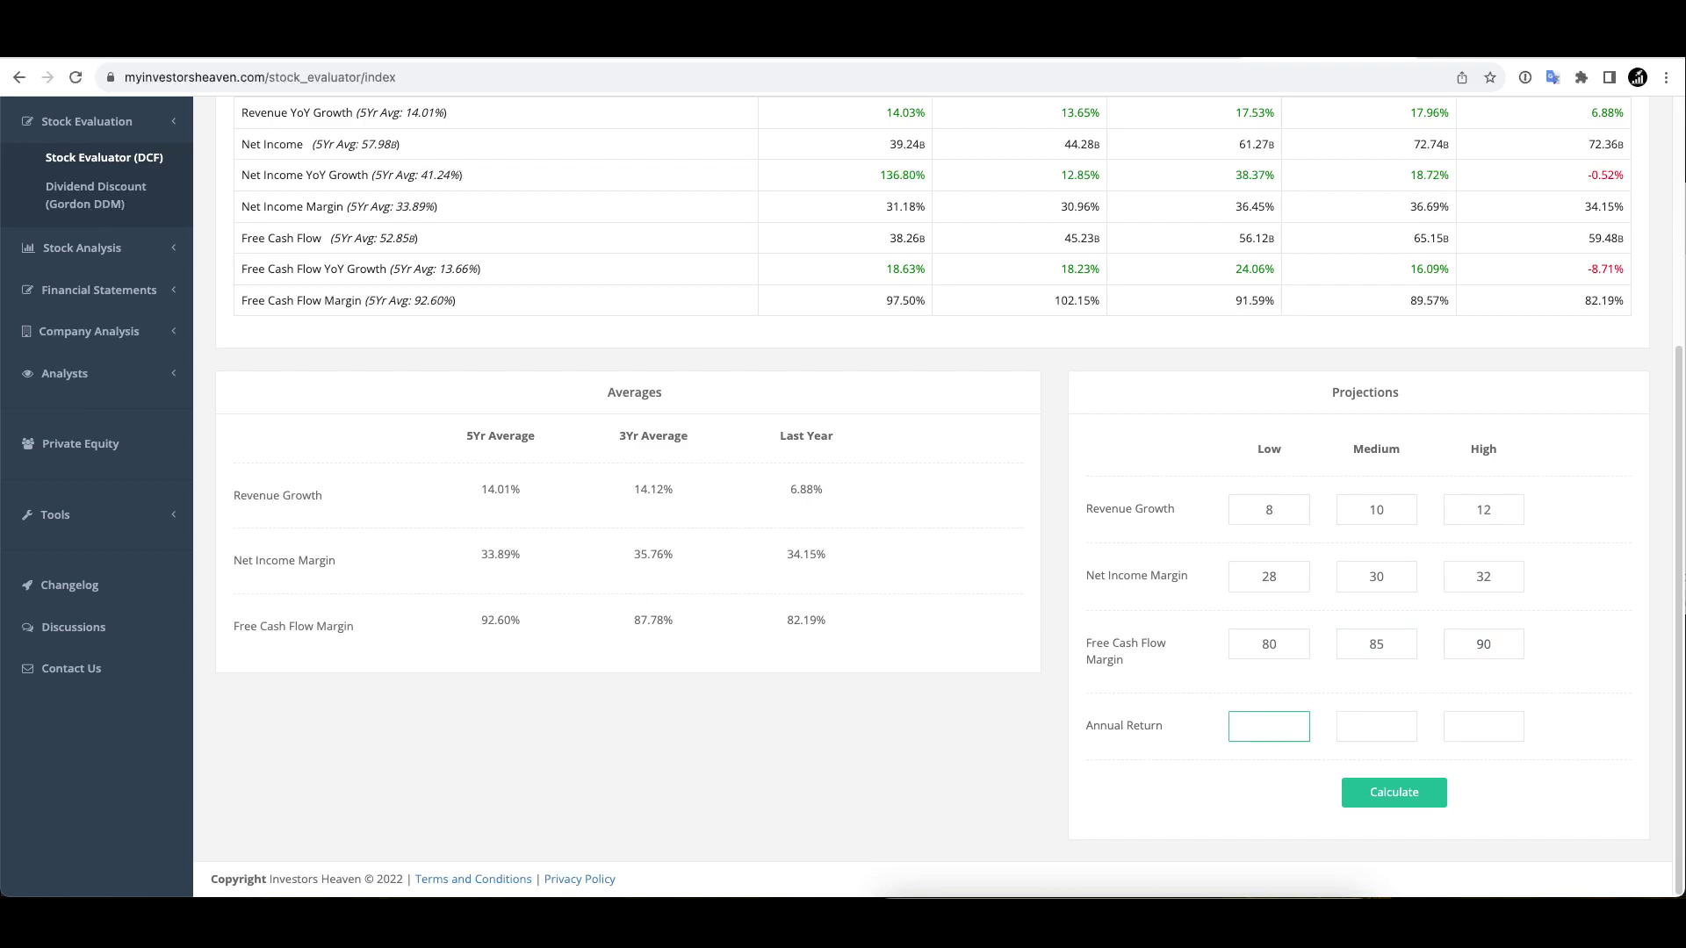
Set the Annual Return to 13 for the low, medium and high projections and calculate the maximum price to pay.
{"action": "type", "text": "13"}
{"action": "key", "text": "Tab"}
{"action": "type", "text": "13"}
{"action": "key", "text": "Tab"}
{"action": "type", "text": "13"}
{"action": "key", "text": "Tab"}
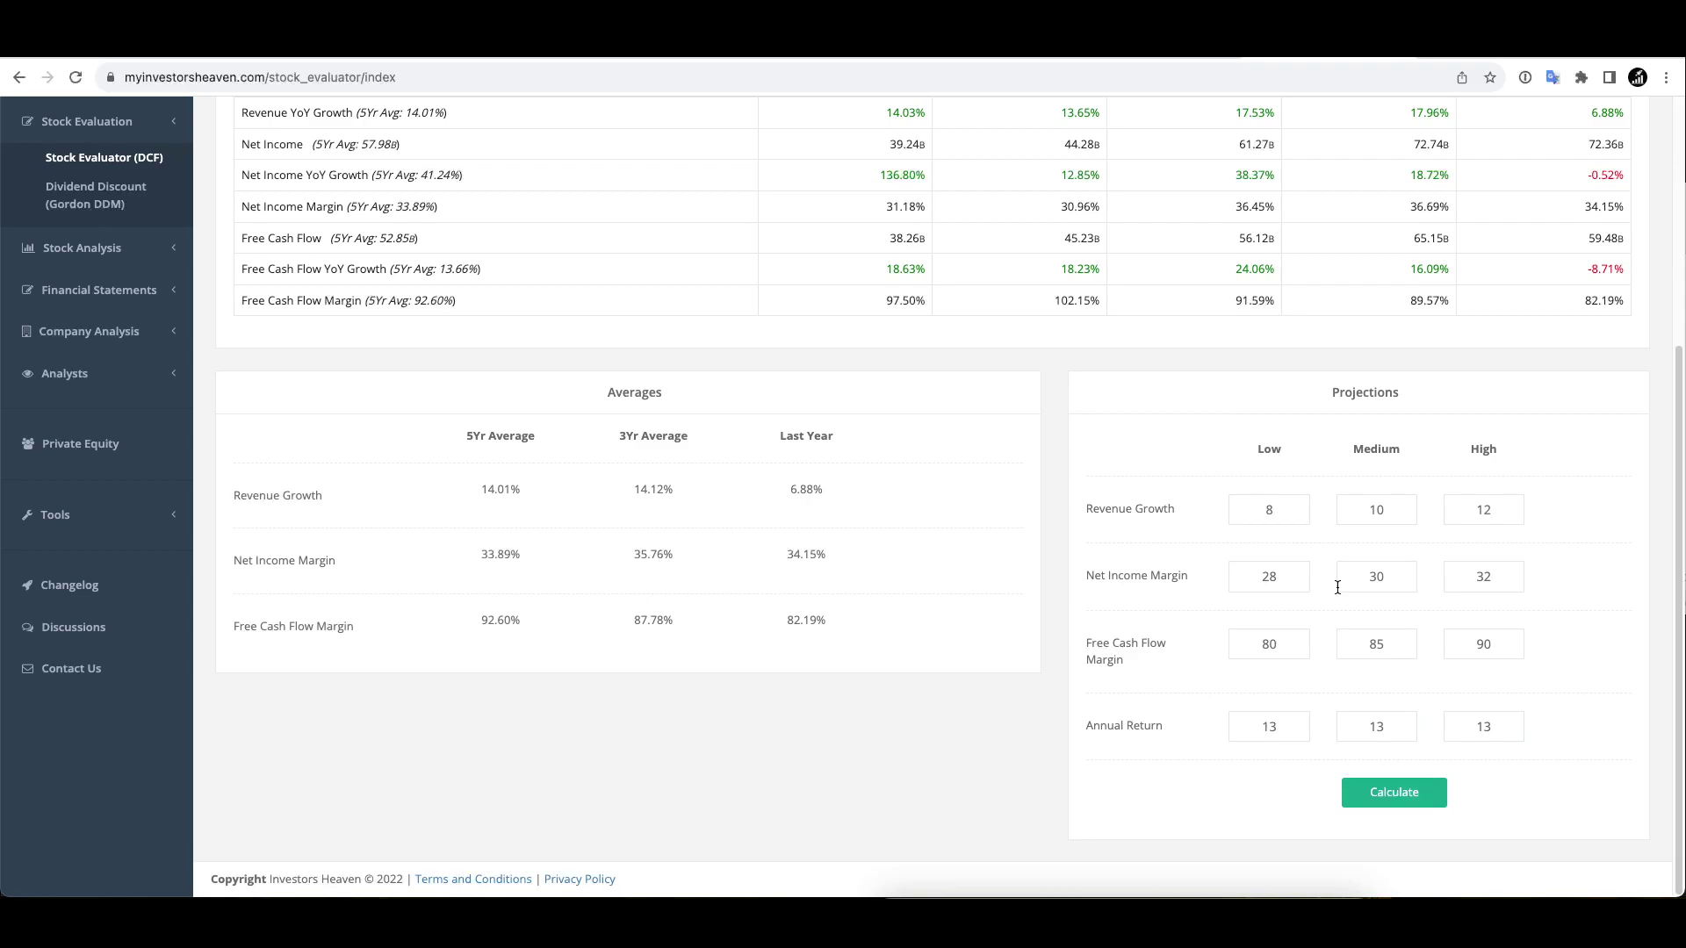
{"action": "left_click", "coordinate": [1369, 801]}
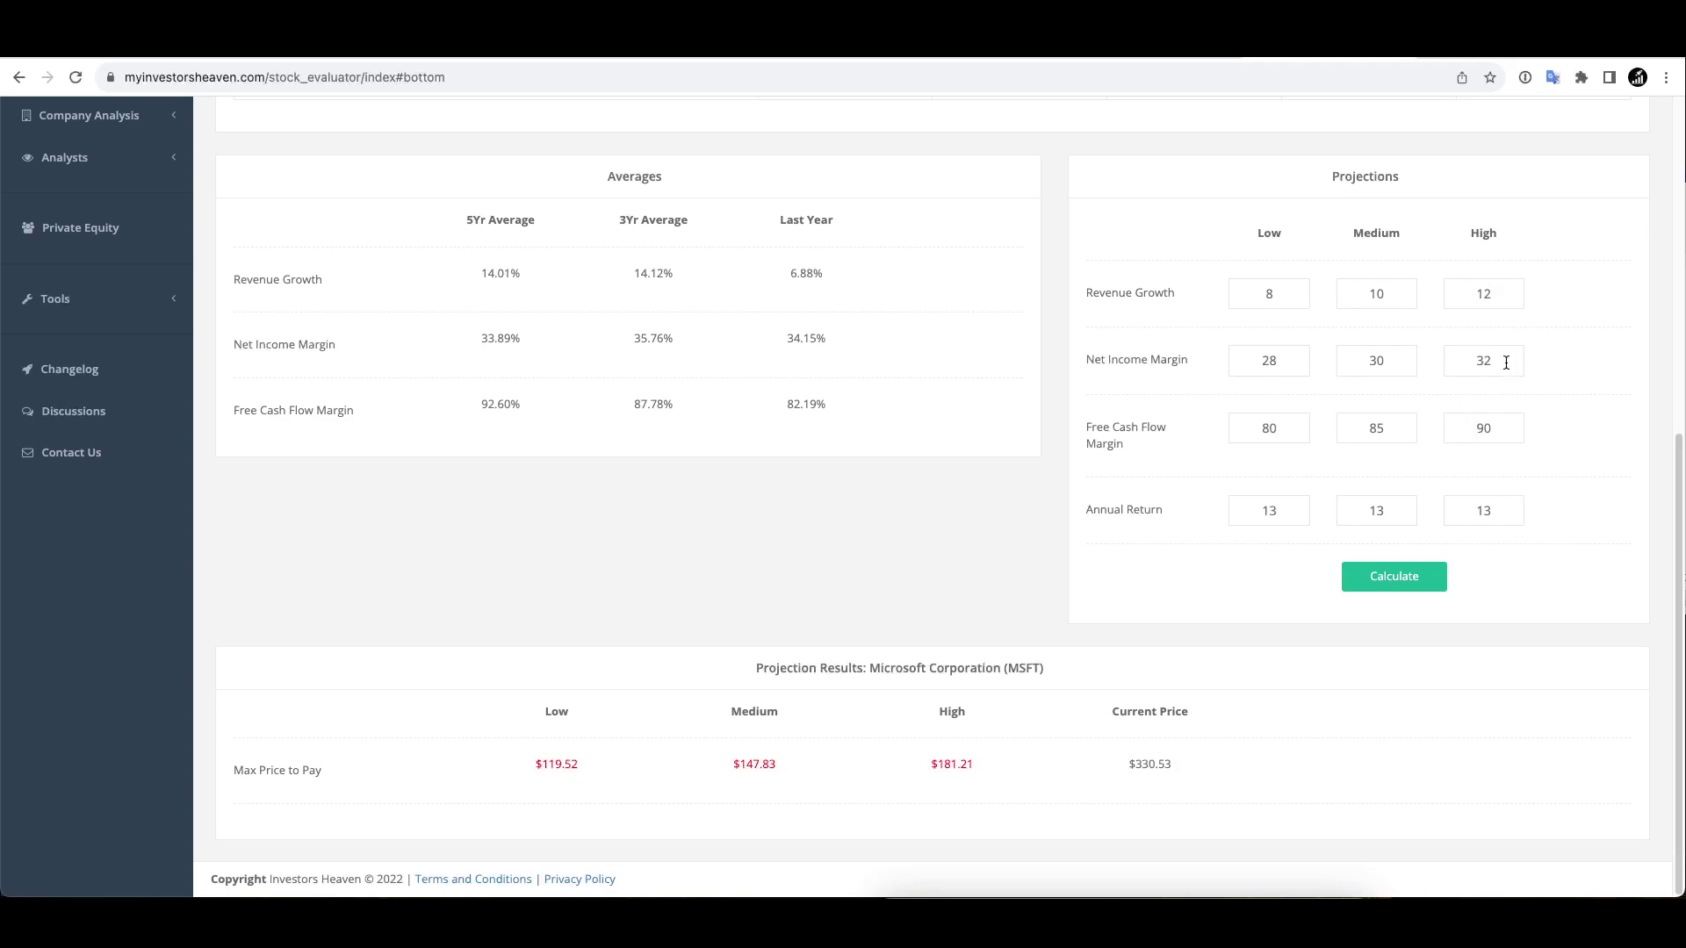
Compare the projection results and assumptions for Microsoft with its historical revenue, income and free cash flow figures.
{"action": "left_click", "coordinate": [1506, 362]}
{"action": "scroll", "coordinate": [904, 624], "scroll_direction": "up", "scroll_amount": 6}
{"action": "scroll", "coordinate": [910, 577], "scroll_direction": "down", "scroll_amount": 6}
{"action": "scroll", "coordinate": [973, 529], "scroll_direction": "up", "scroll_amount": 1}
{"action": "scroll", "coordinate": [964, 581], "scroll_direction": "up", "scroll_amount": 10}
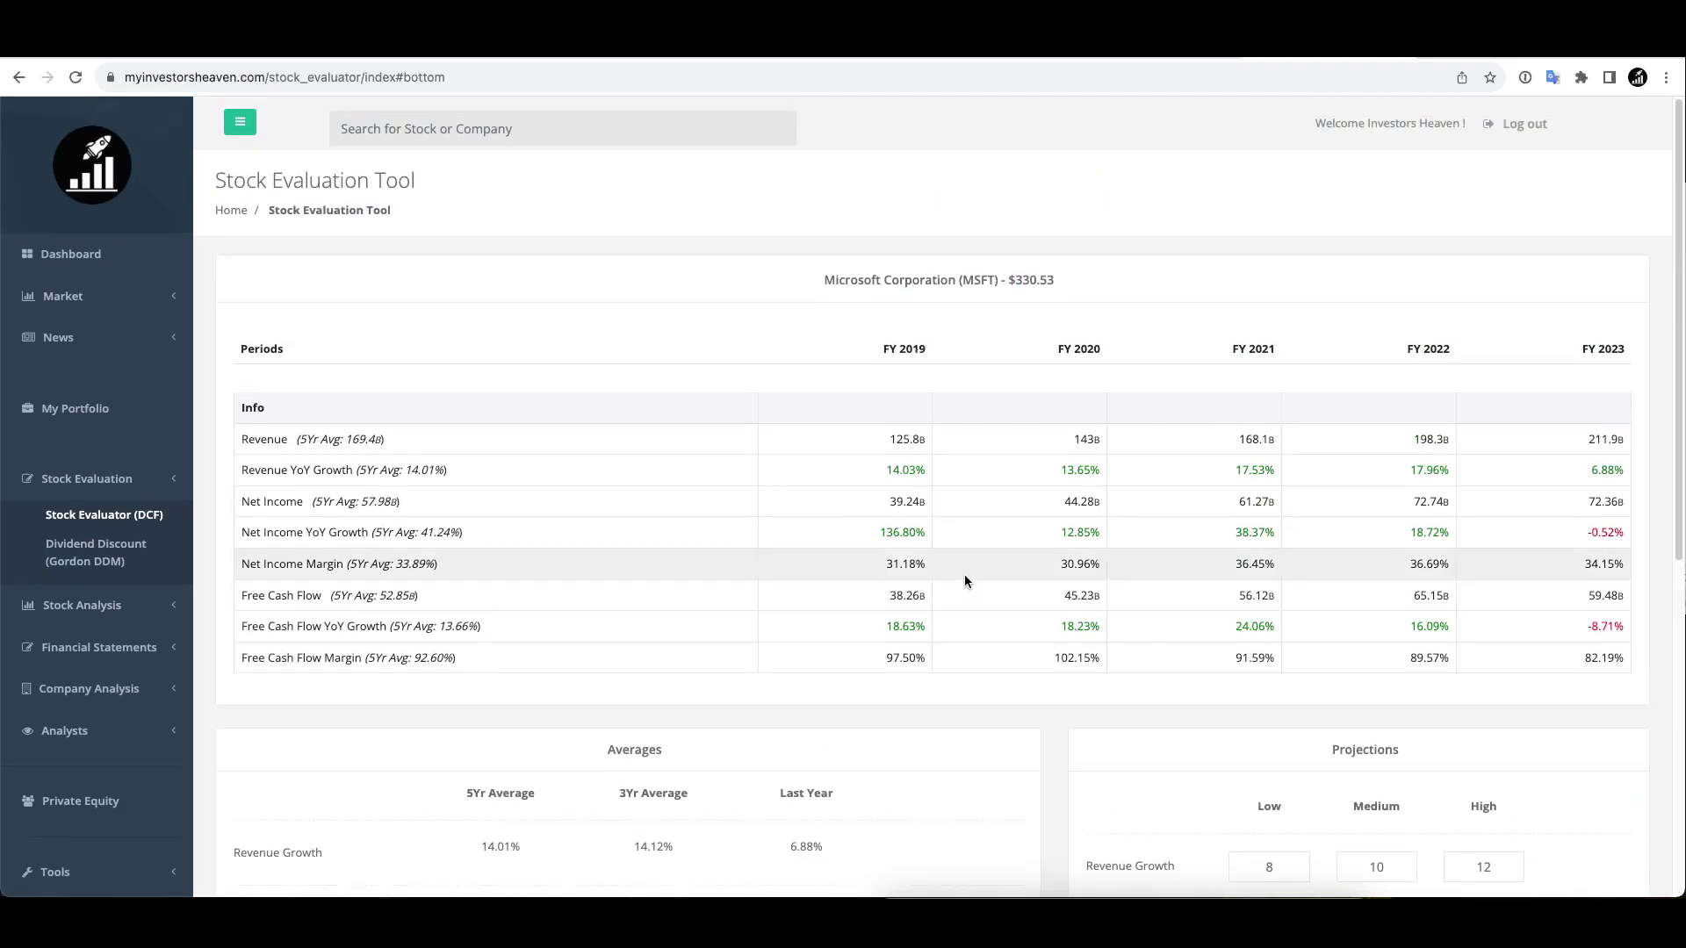
Switch back to the CNBC earnings article and review the products growth table and closing paragraphs.
{"action": "left_click", "coordinate": [1452, 64]}
{"action": "scroll", "coordinate": [1145, 299], "scroll_direction": "down", "scroll_amount": 7}
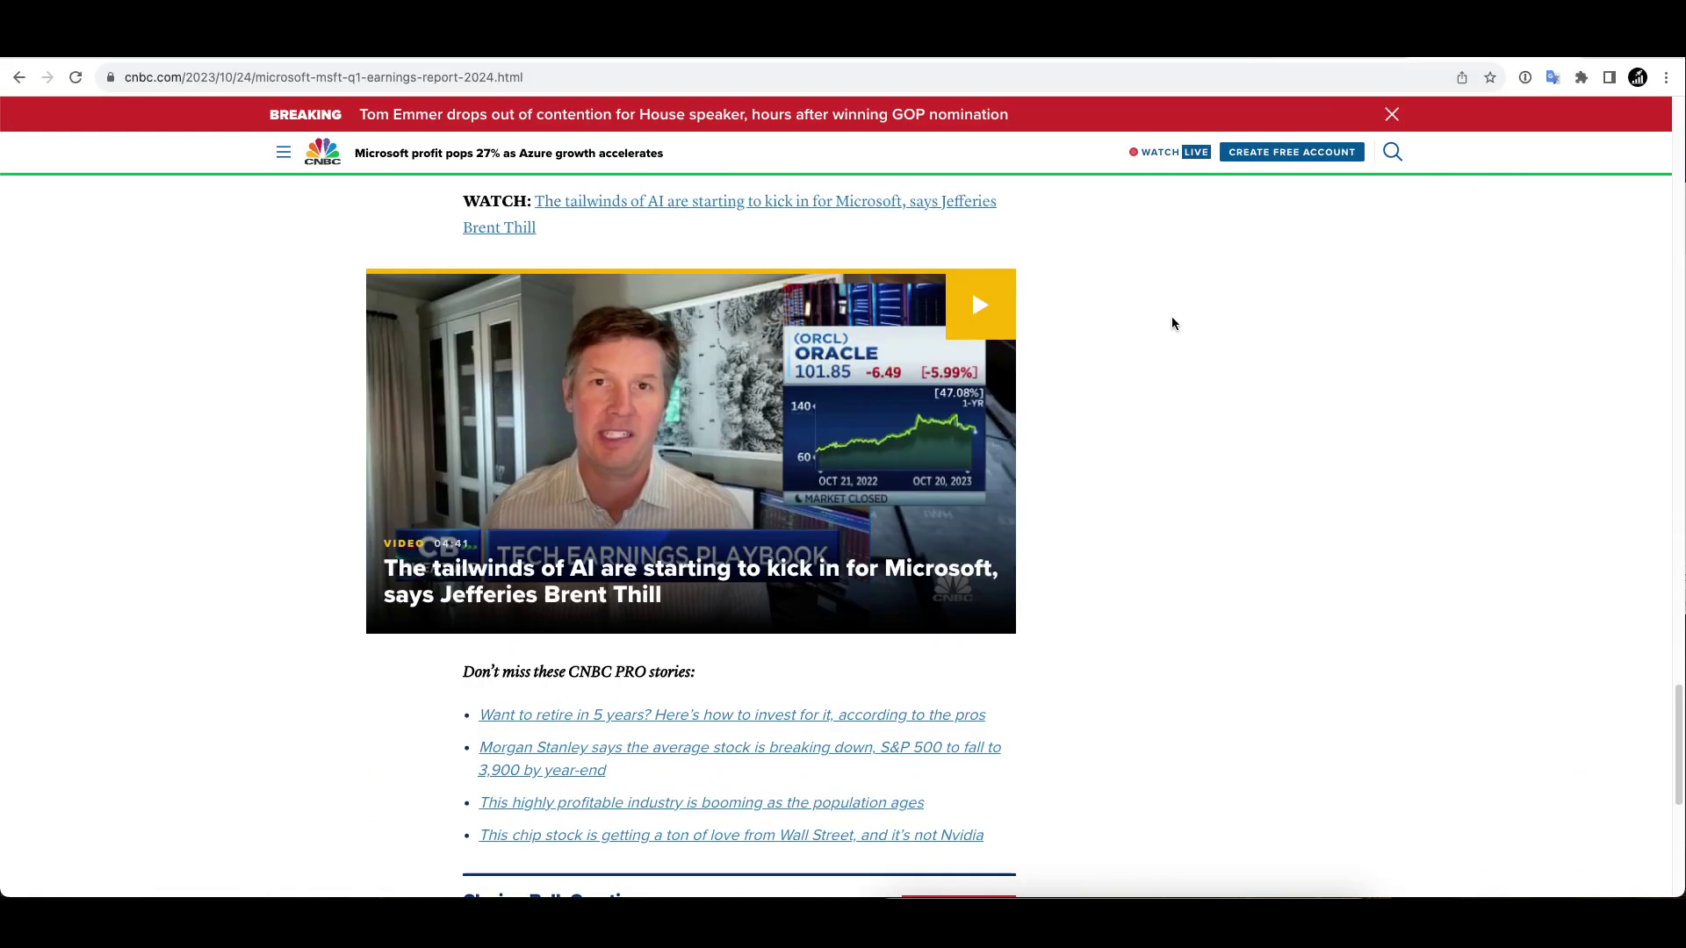
{"action": "scroll", "coordinate": [1172, 324], "scroll_direction": "up", "scroll_amount": 15}
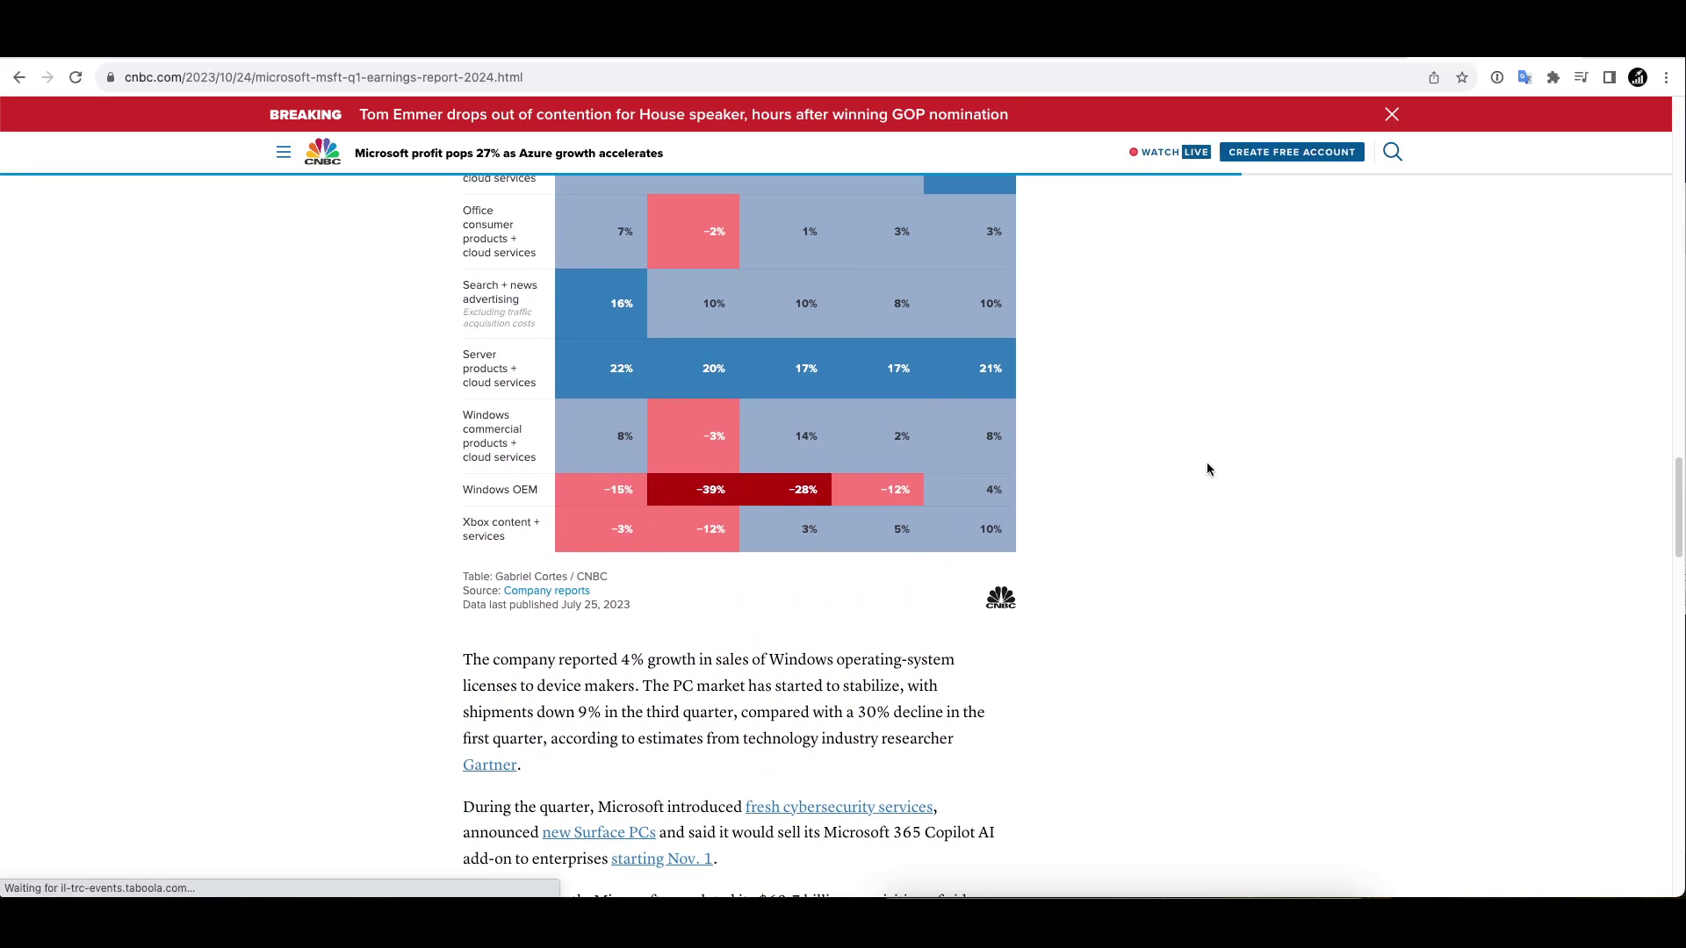
{"action": "scroll", "coordinate": [1185, 461], "scroll_direction": "down", "scroll_amount": 4}
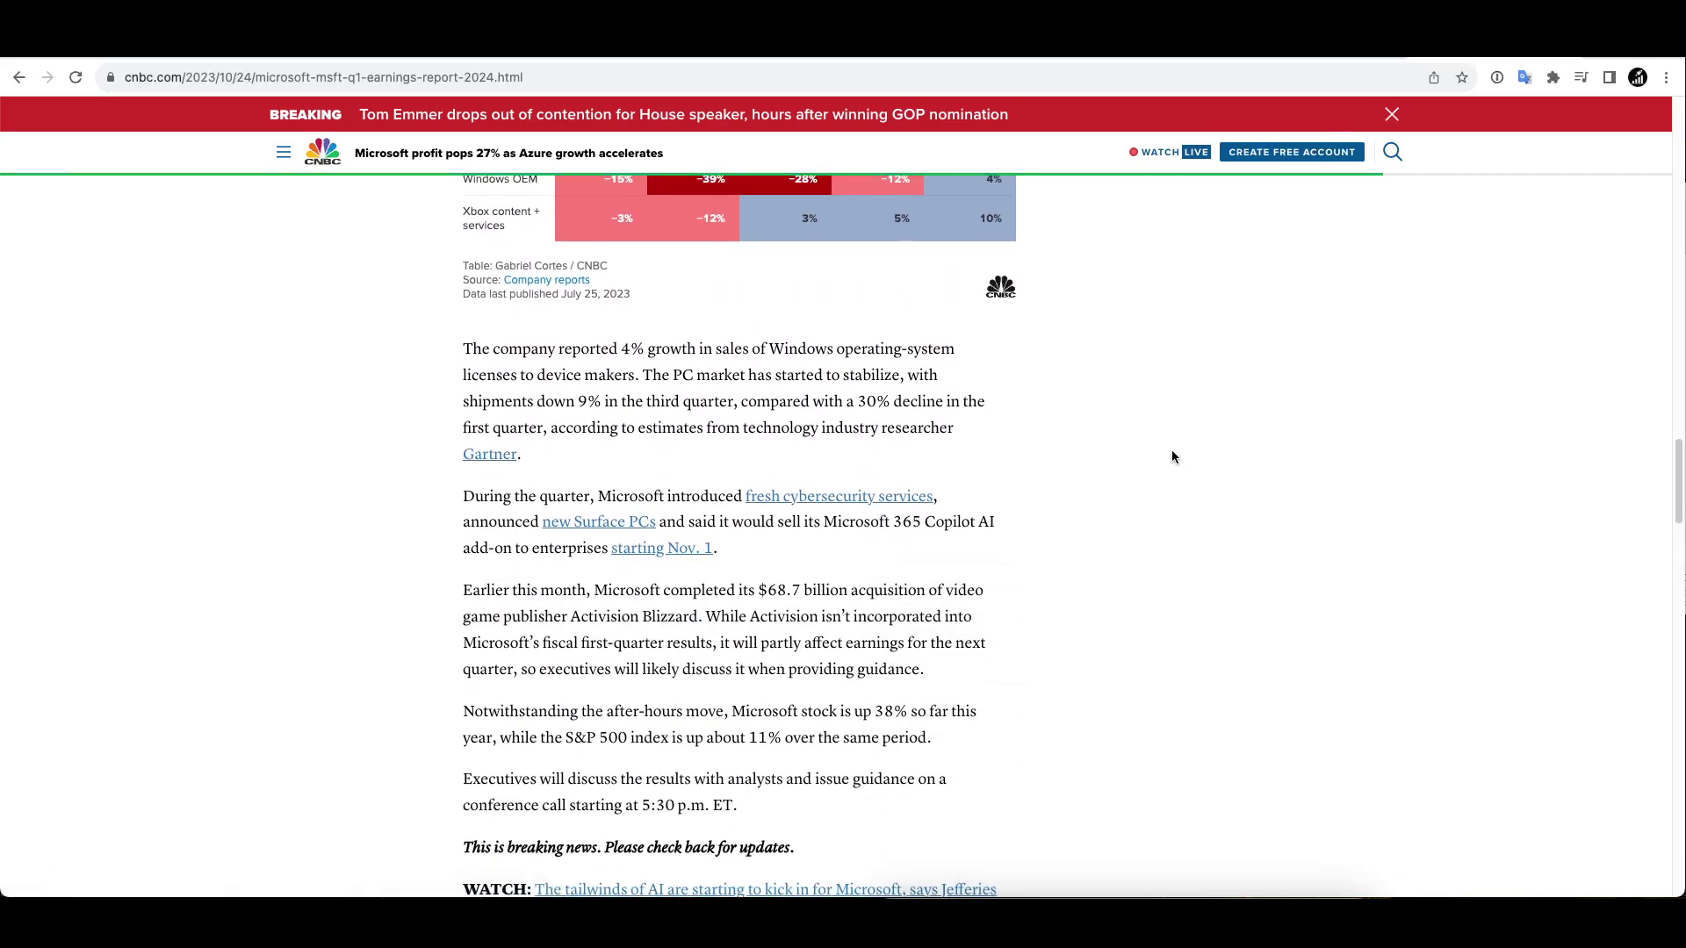